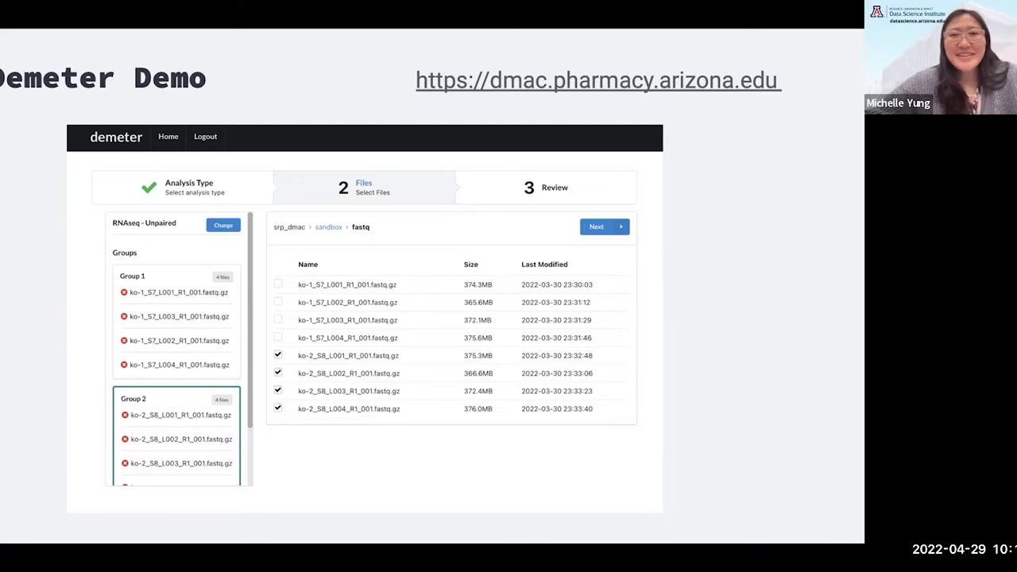
Step: Open the dmac.pharmacy.arizona.edu site linked on the slide and look over its introduction and available apps
left_click(523, 83)
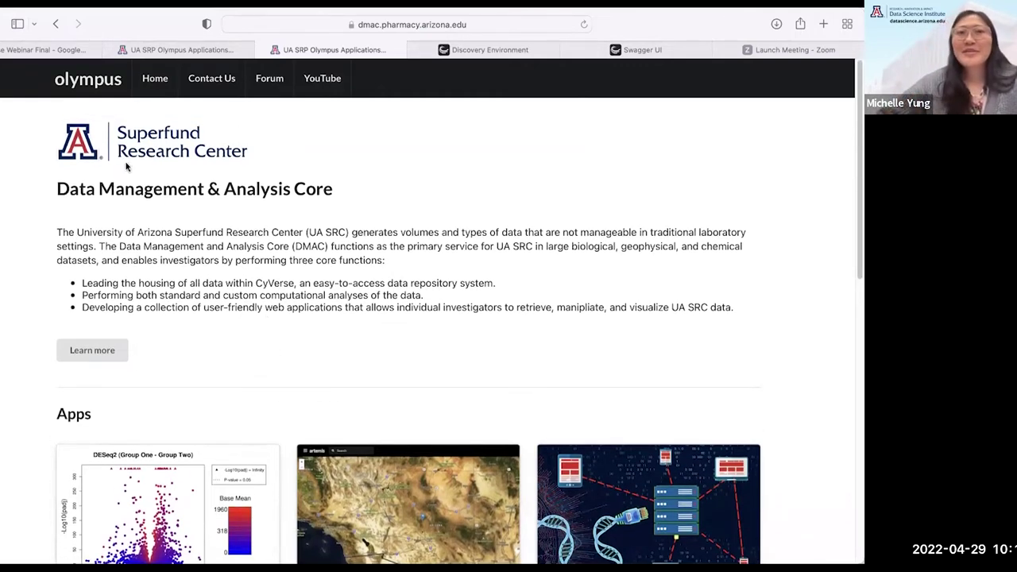
scroll(318, 240, "down", 3)
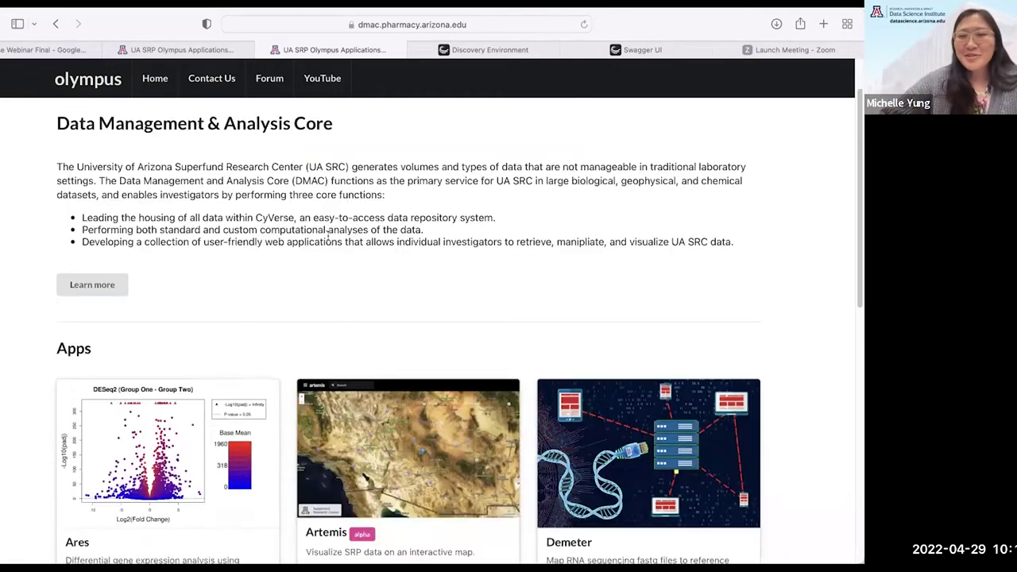
scroll(328, 239, "down", 1)
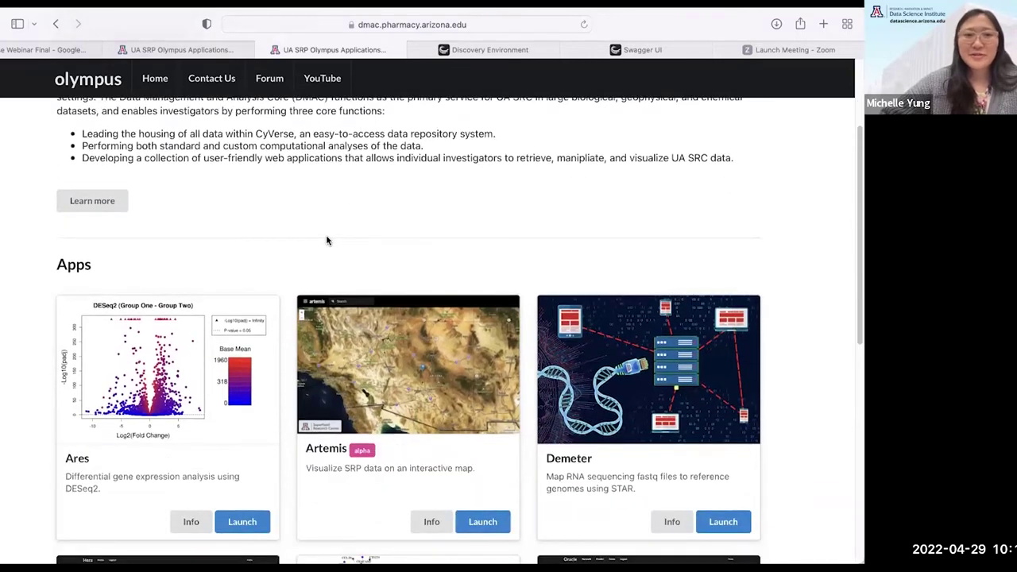
scroll(325, 240, "down", 2)
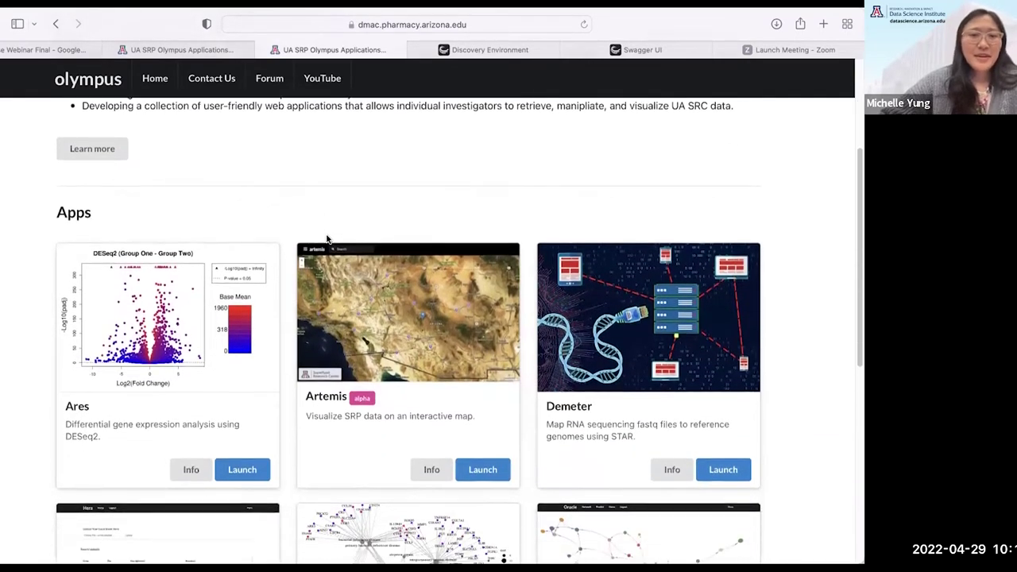
scroll(326, 239, "down", 1)
scroll(319, 230, "up", 5)
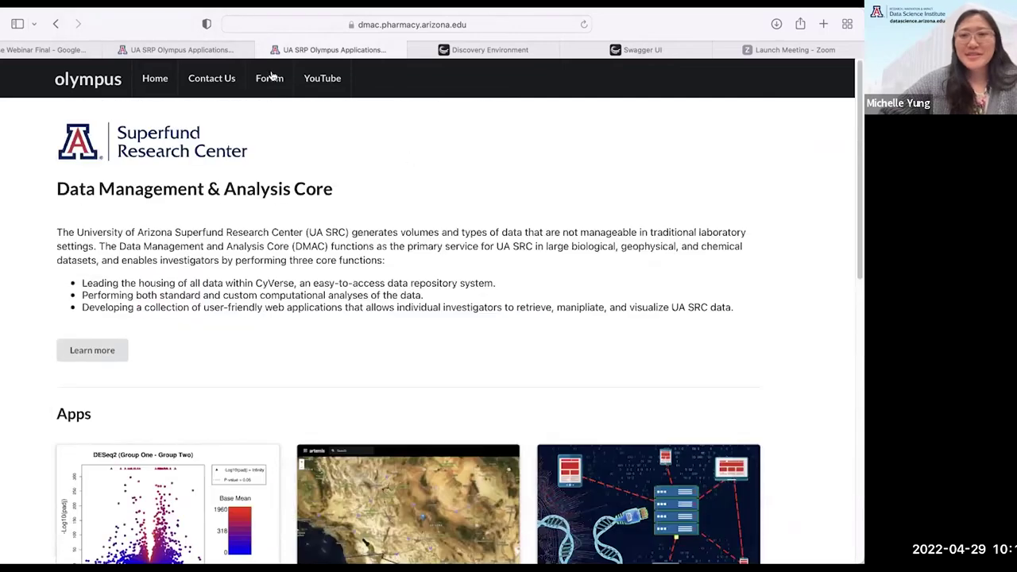
scroll(437, 338, "down", 1)
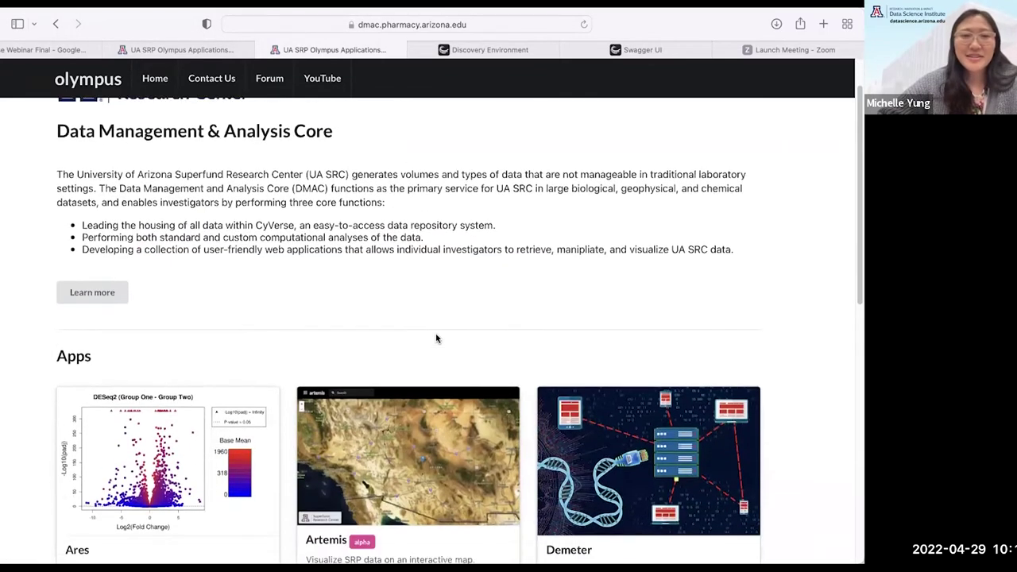
scroll(436, 339, "down", 4)
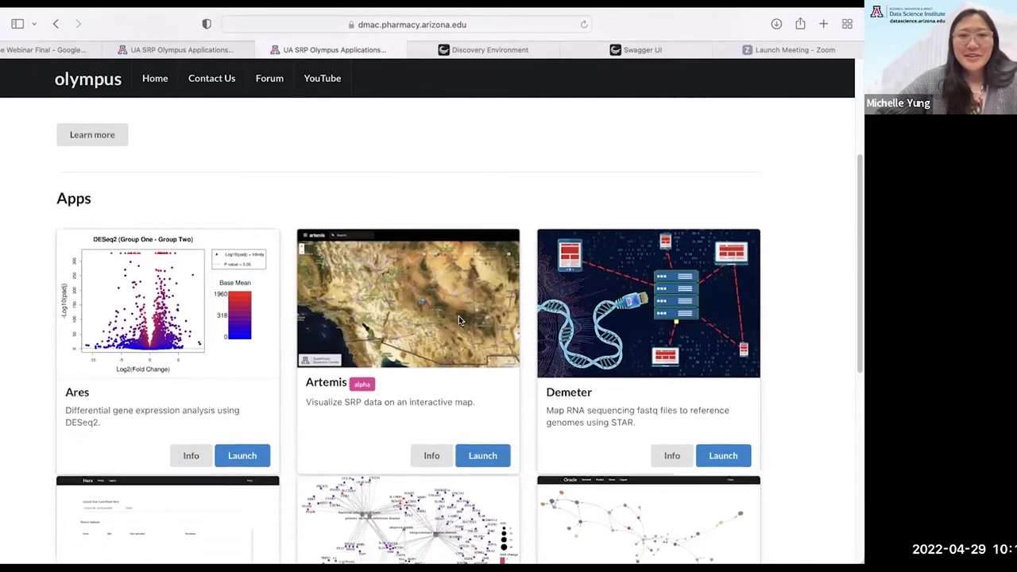
scroll(675, 296, "down", 2)
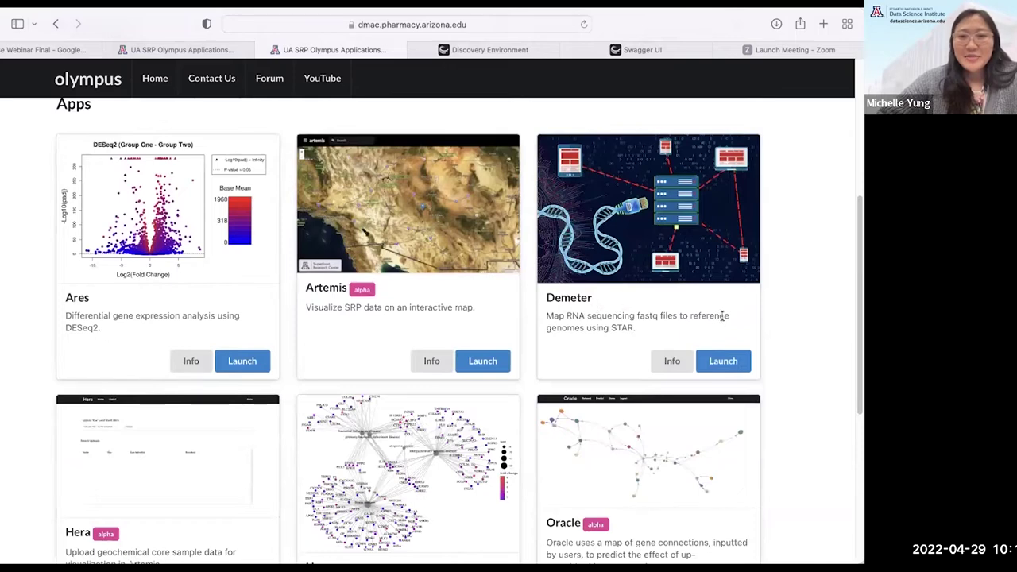
Step: Launch the Demeter app and log in to CyVerse with the saved account username and password
left_click(729, 360)
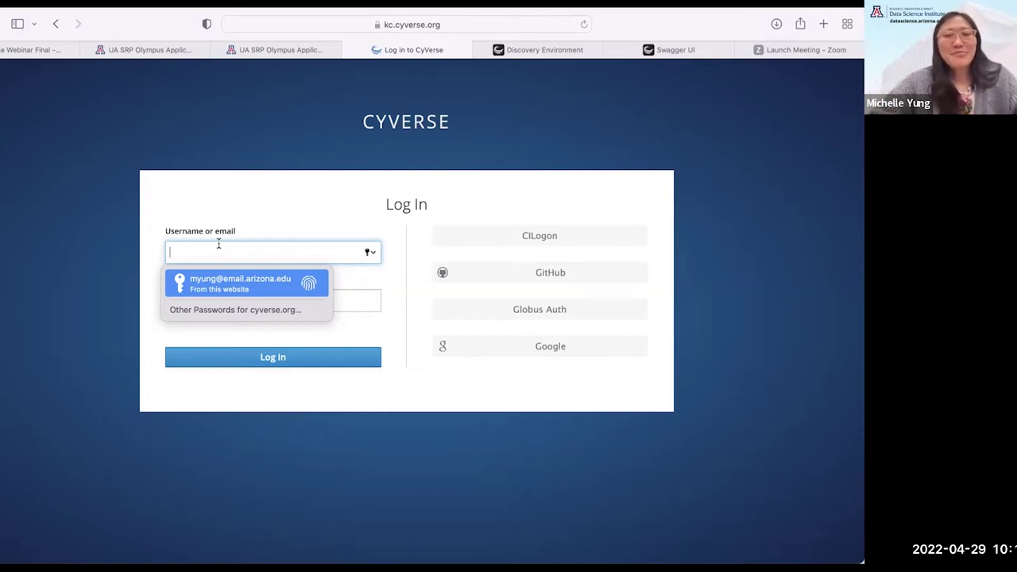
key("Return")
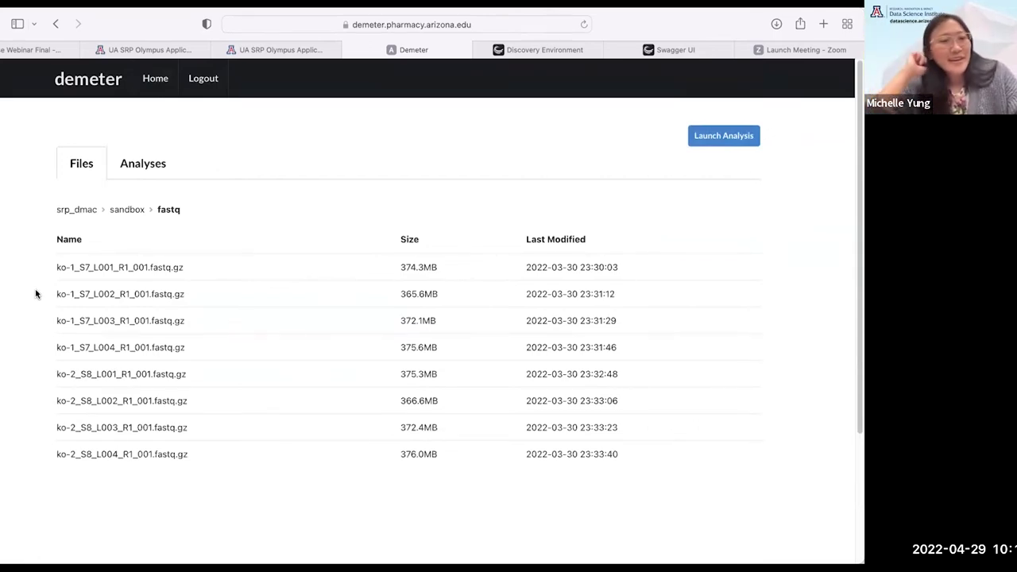
scroll(208, 274, "down", 3)
scroll(184, 268, "up", 3)
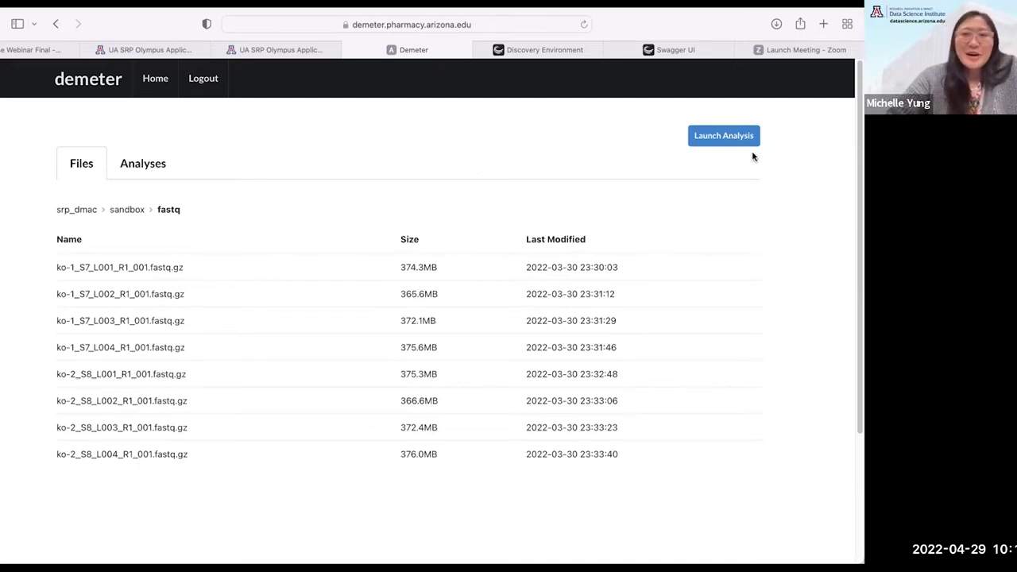
Step: Start a new analysis with analysis type RNAseq and read type Unpaired, and proceed to file selection
left_click(717, 140)
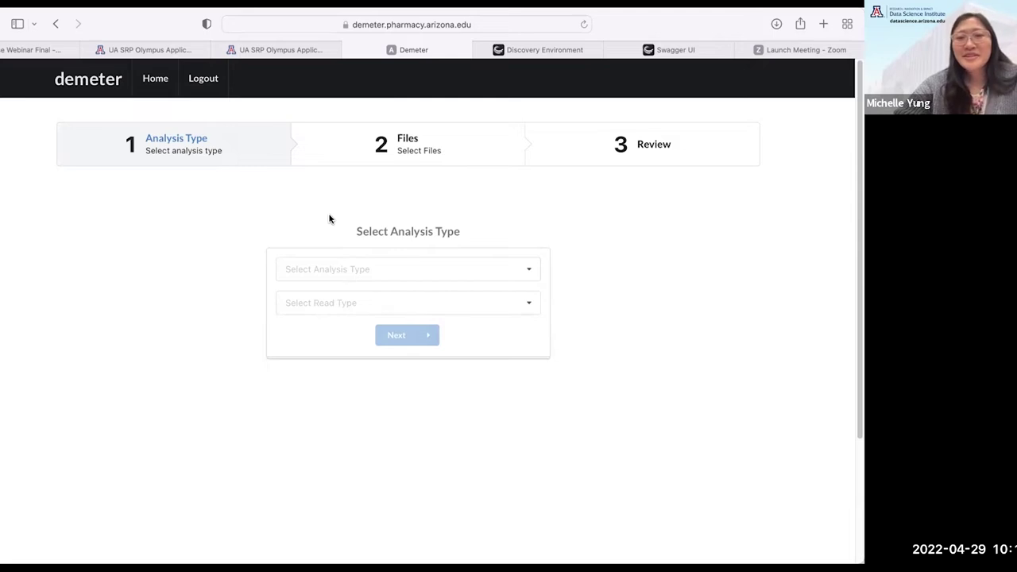
left_click(360, 267)
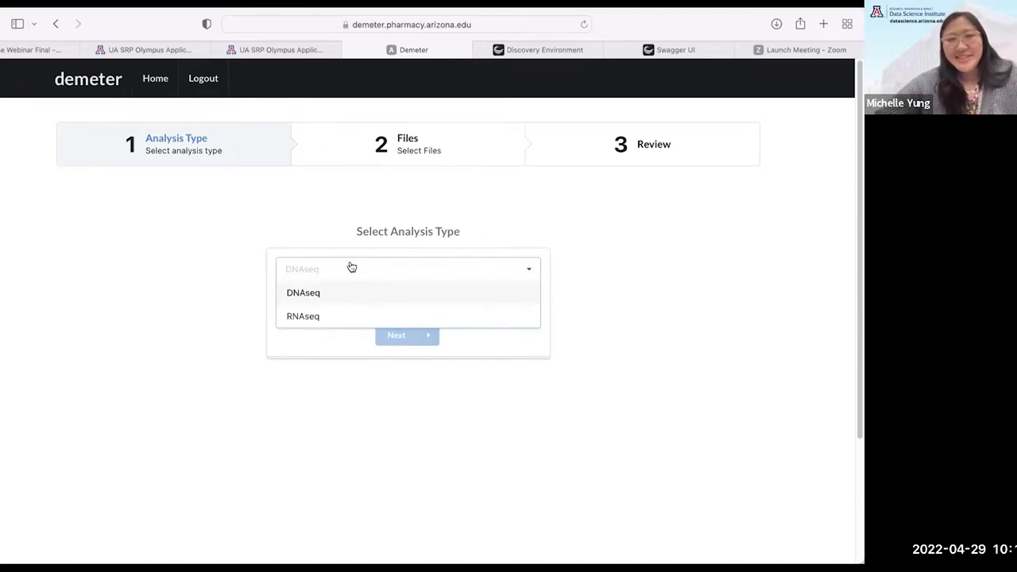
left_click(327, 315)
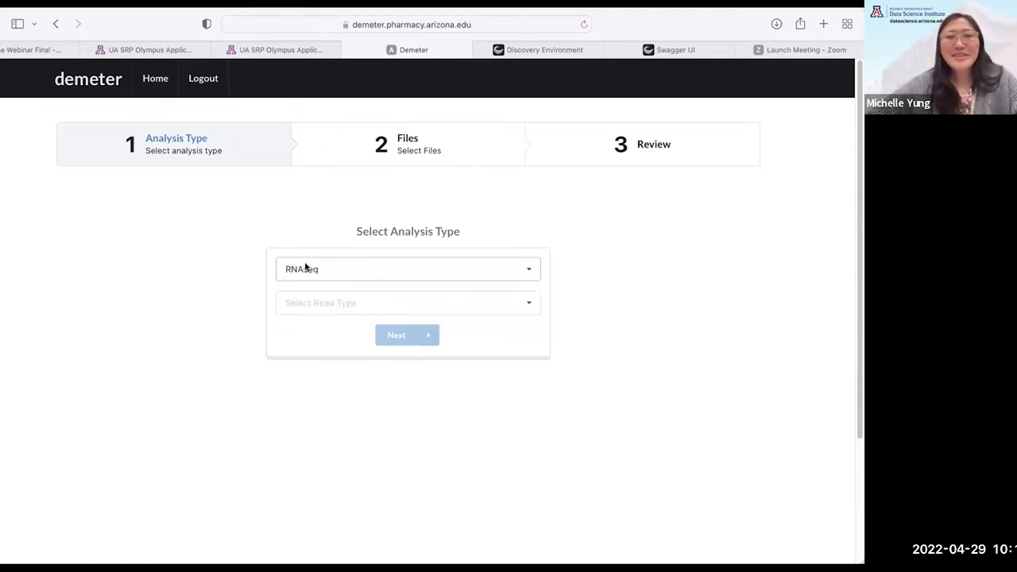
left_click(345, 309)
left_click(345, 331)
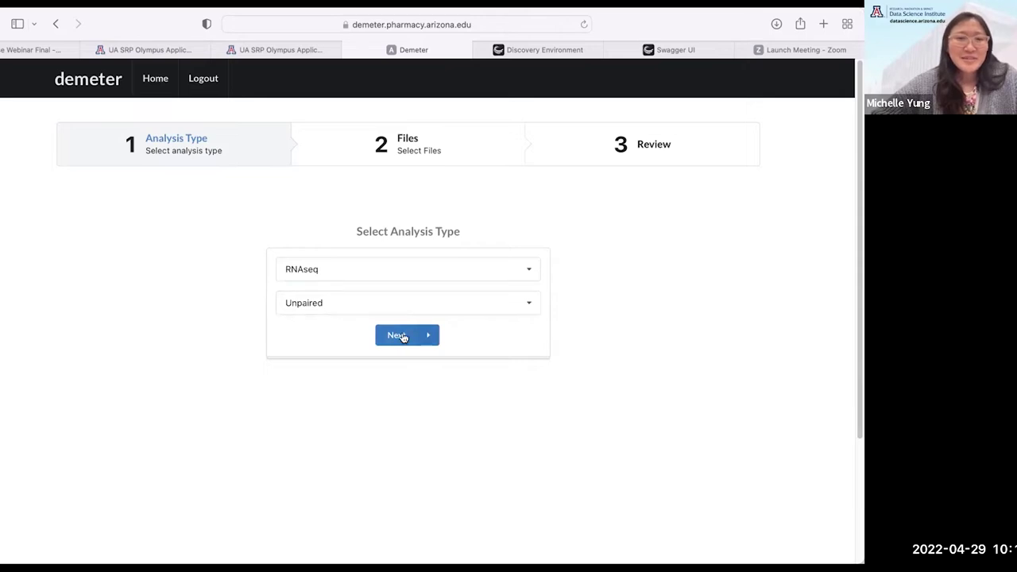
left_click(396, 336)
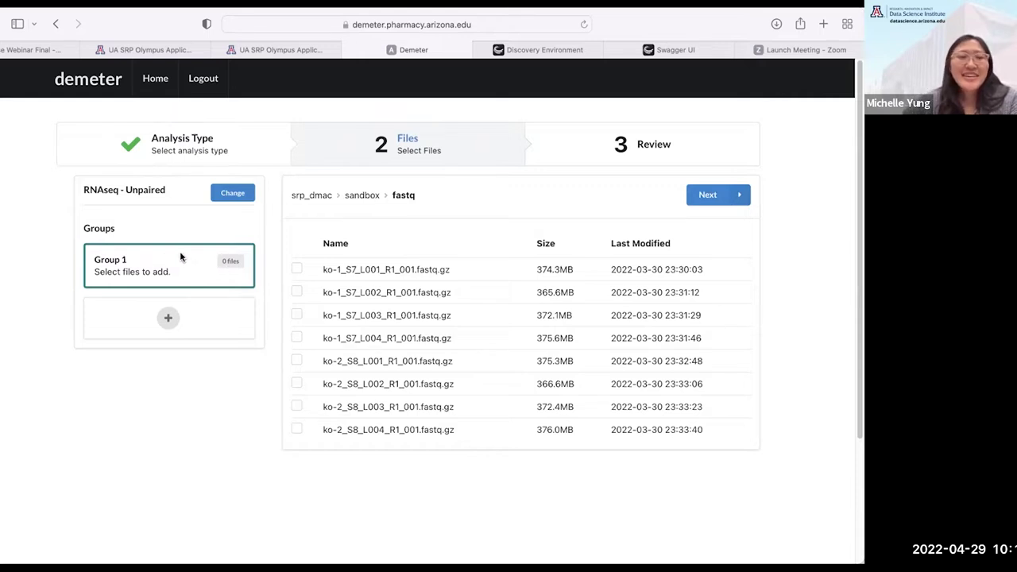
Step: Add the four ko-1_S7 fastq files, L001 through L004, to Group 1
left_click(296, 268)
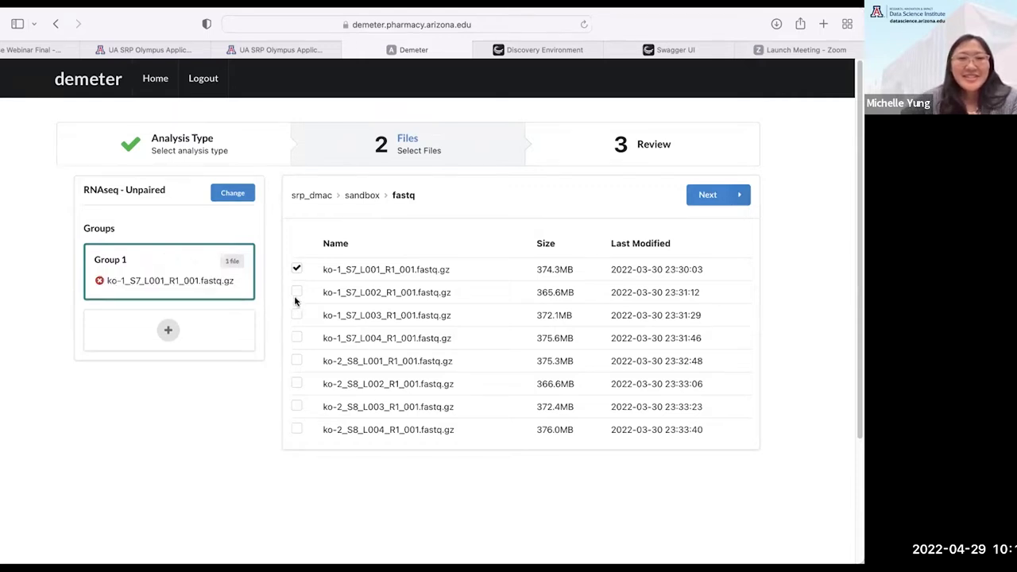
left_click(297, 292)
left_click(296, 314)
left_click(297, 337)
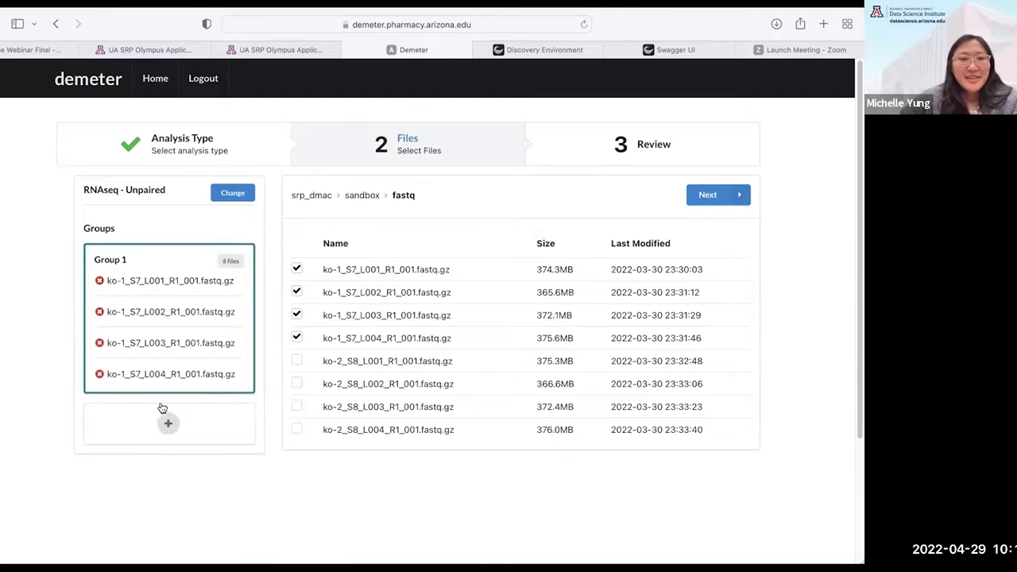
Step: Create Group 2 with the four ko-2_S8 fastq files, L001 through L004, and continue to the review stage
left_click(168, 423)
scroll(171, 350, "down", 1)
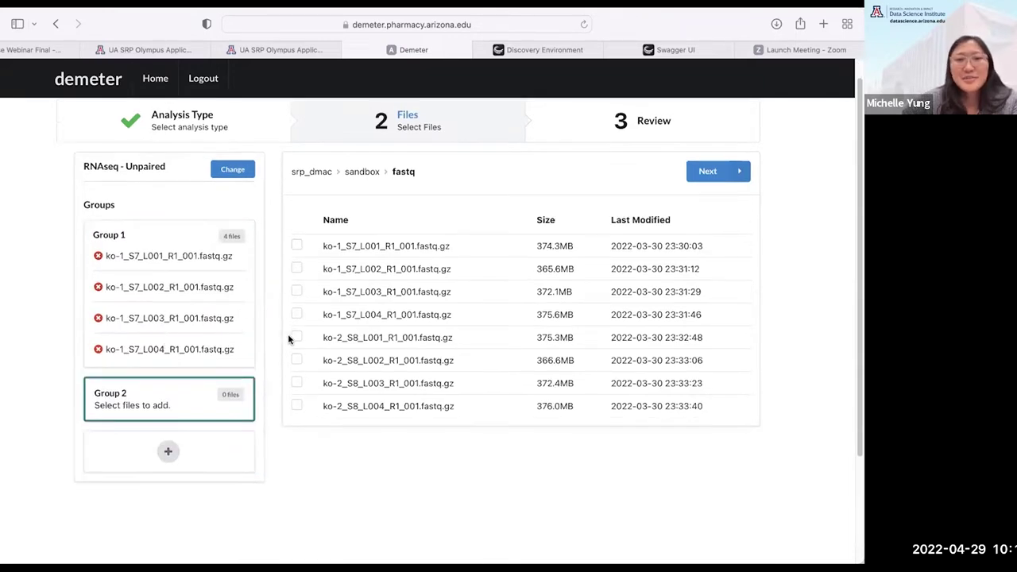
left_click(296, 338)
left_click(296, 360)
left_click(296, 383)
left_click(296, 406)
scroll(136, 386, "down", 8)
scroll(238, 350, "up", 3)
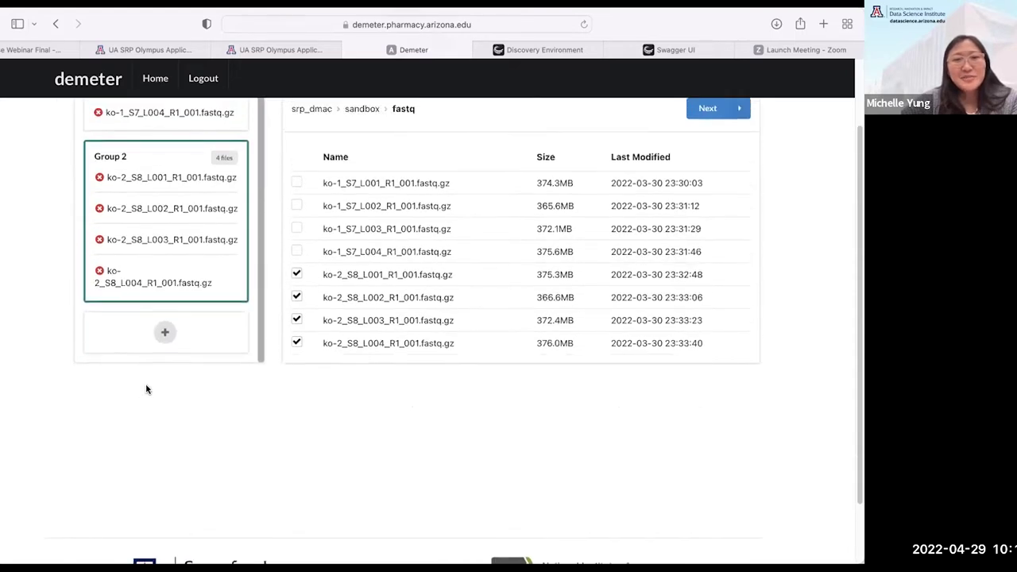
scroll(290, 320, "up", 2)
scroll(157, 282, "up", 4)
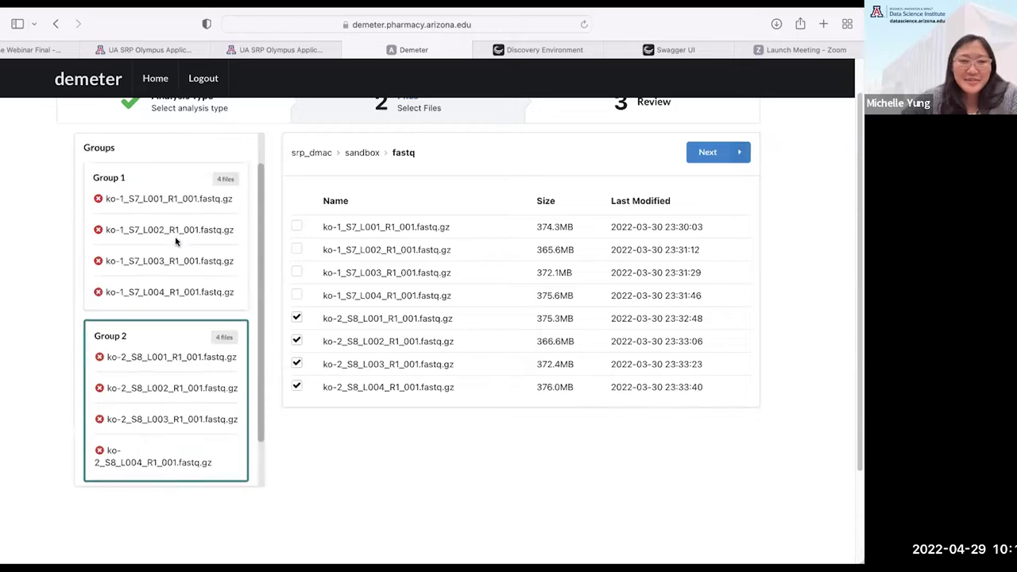
scroll(606, 249, "up", 2)
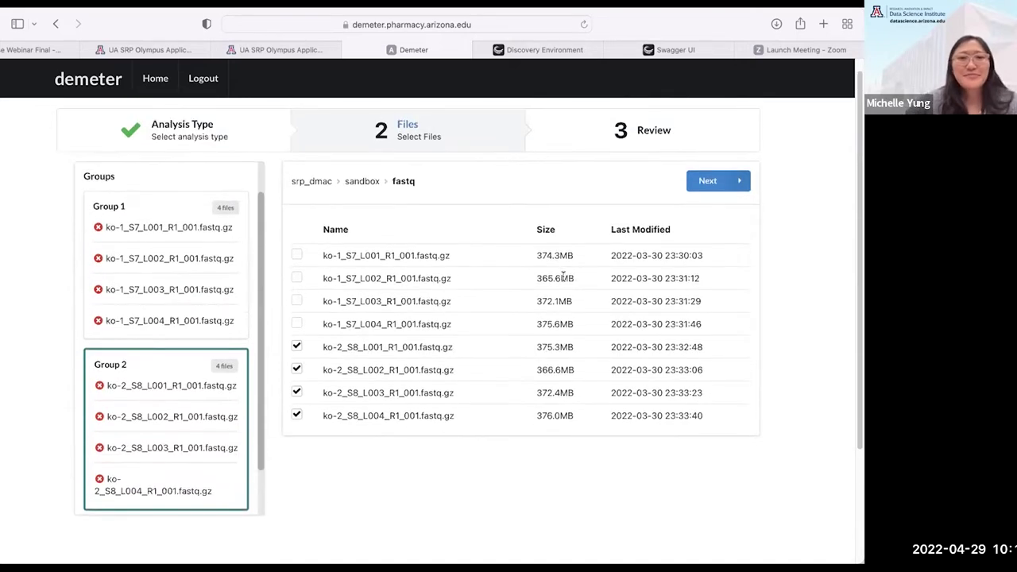
left_click(718, 202)
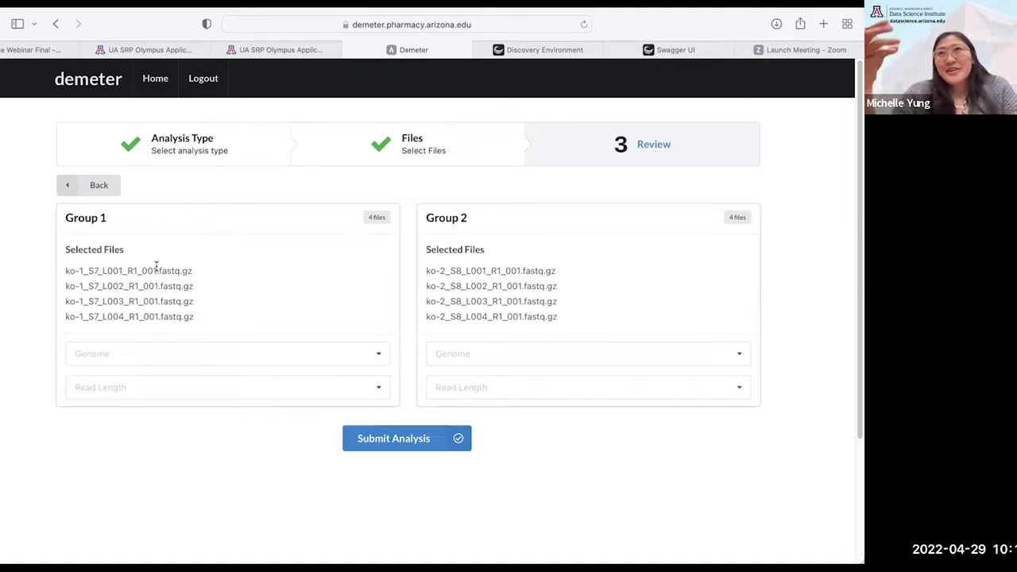
Step: Set Group 1's genome to human and its read length to 75bp
left_click(172, 355)
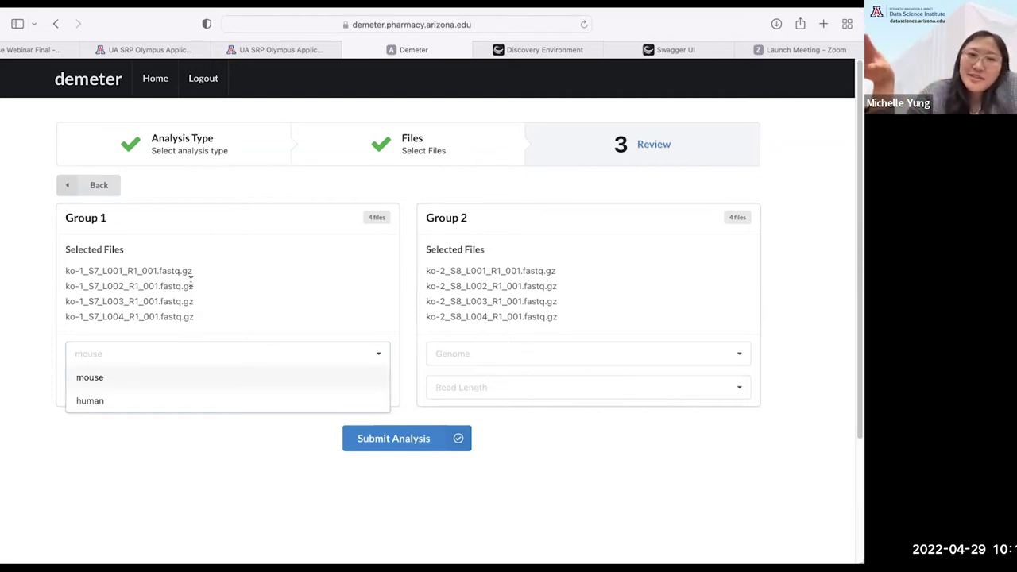
left_click(202, 400)
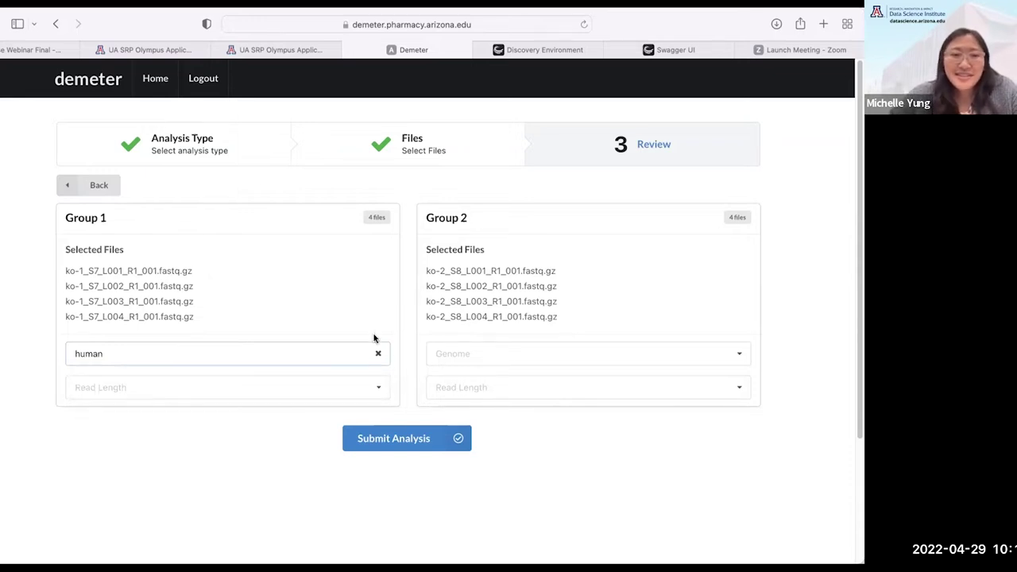
left_click(191, 387)
left_click(198, 436)
Step: Set Group 2's genome to human and read length to 75bp, and submit the analysis
left_click(565, 353)
left_click(501, 399)
left_click(500, 387)
left_click(447, 435)
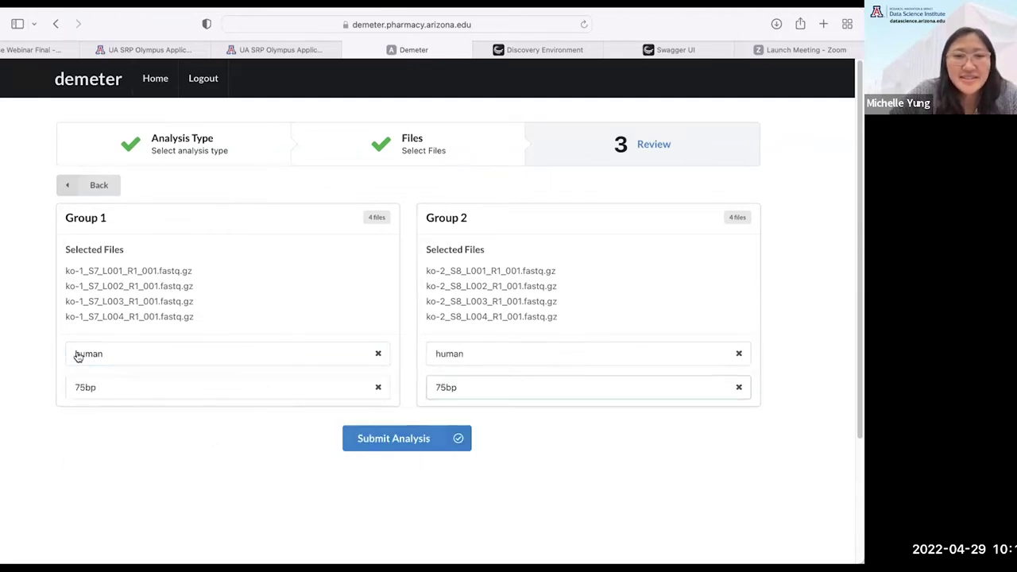
scroll(447, 416, "down", 1)
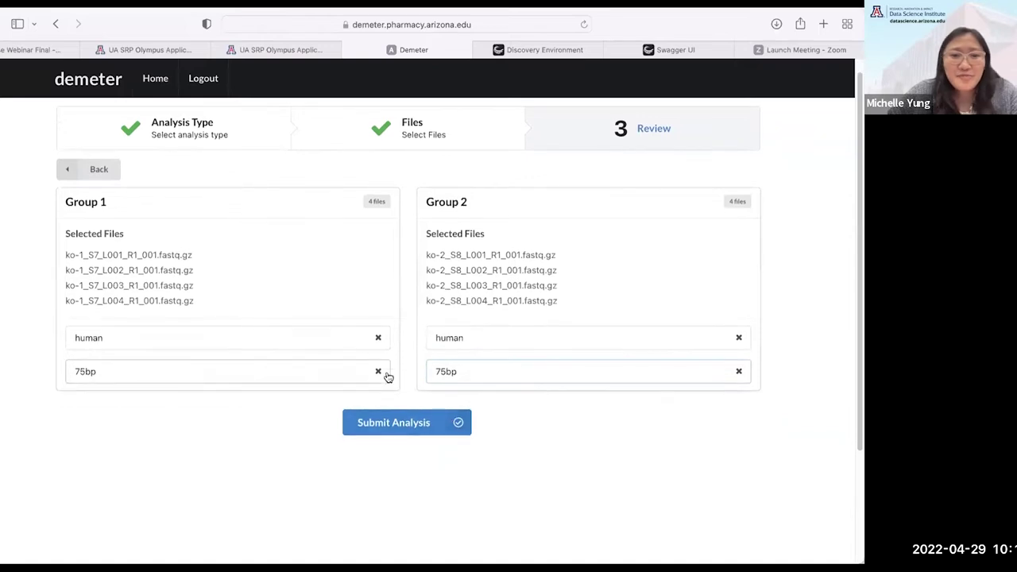
left_click(418, 421)
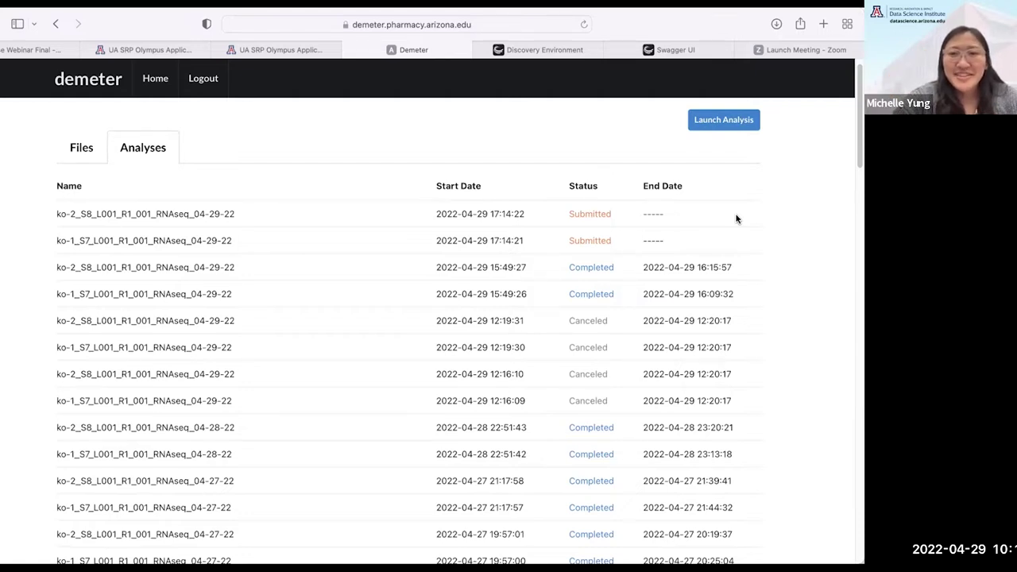
Step: Refresh the analyses list and check the job notifications in the CyVerse Discovery Environment
key("super+r")
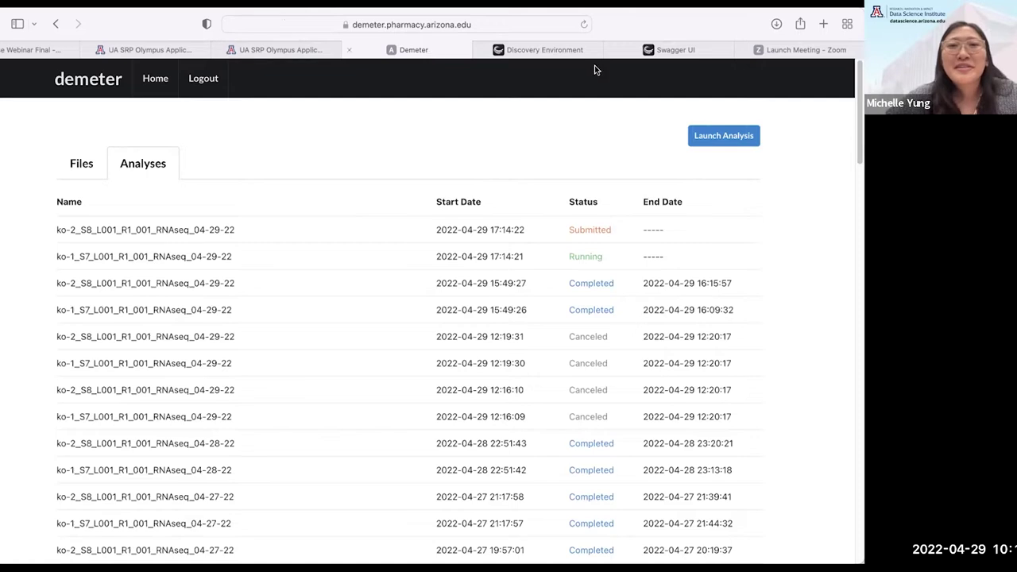
left_click(565, 48)
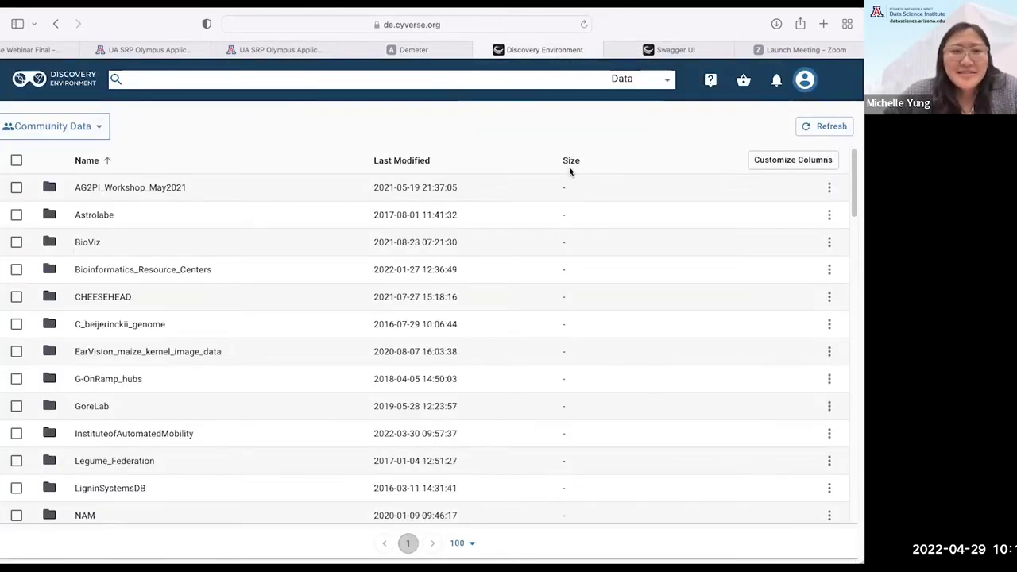
left_click(777, 83)
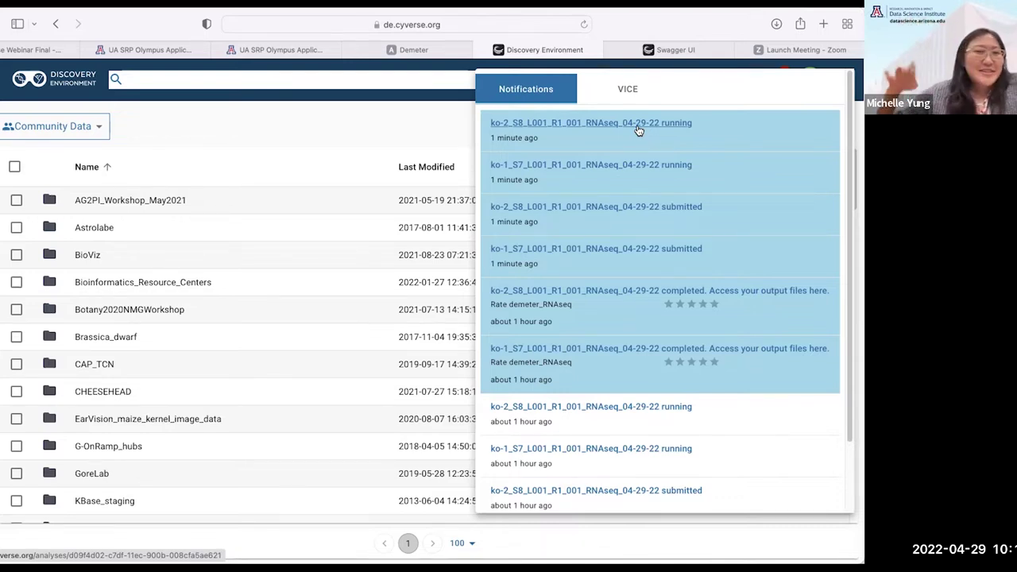
left_click(377, 122)
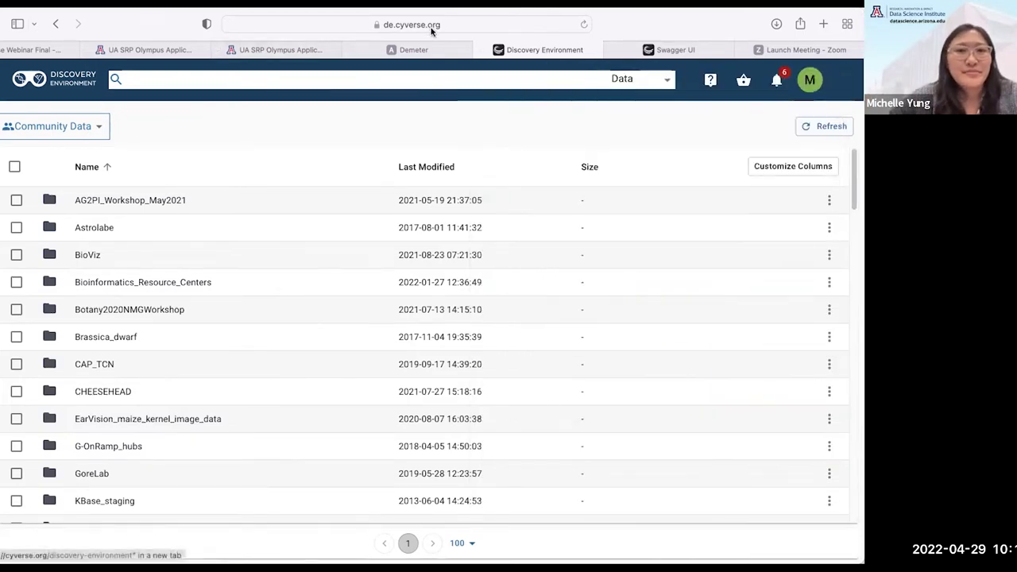
Step: Return to the webinar presentation in Google Slides and exit its full-screen view
left_click(410, 51)
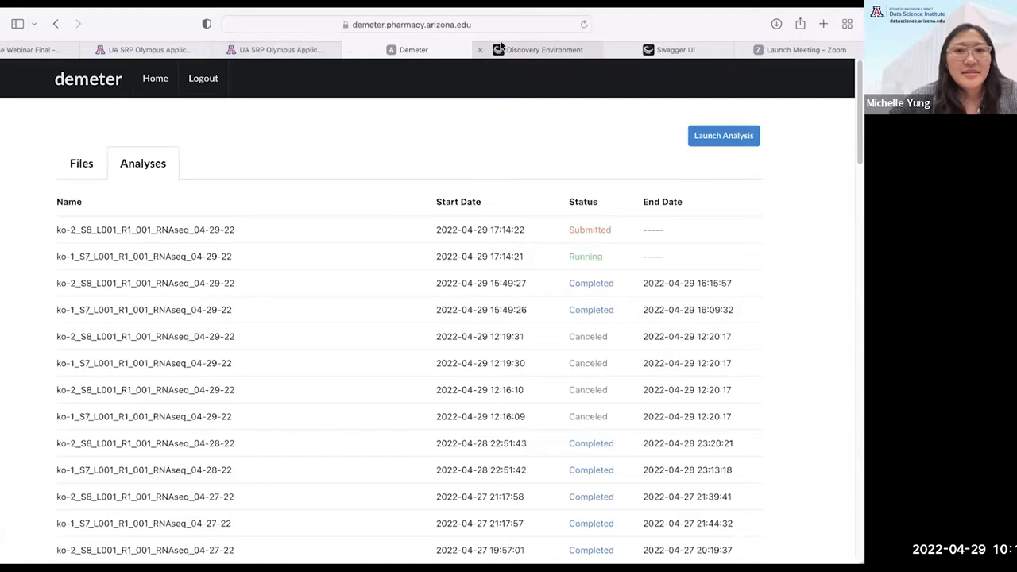
left_click(11, 51)
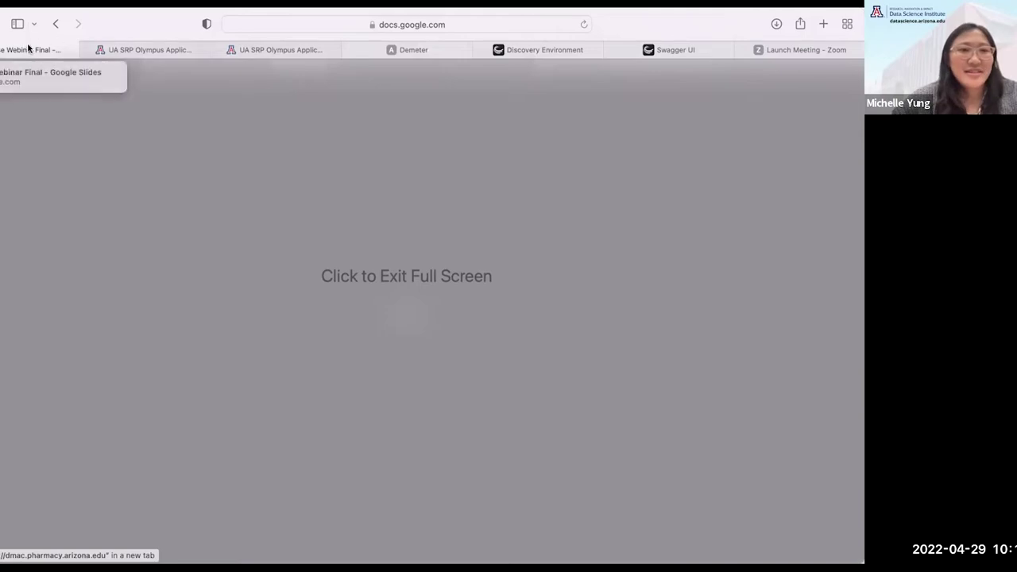
left_click(103, 195)
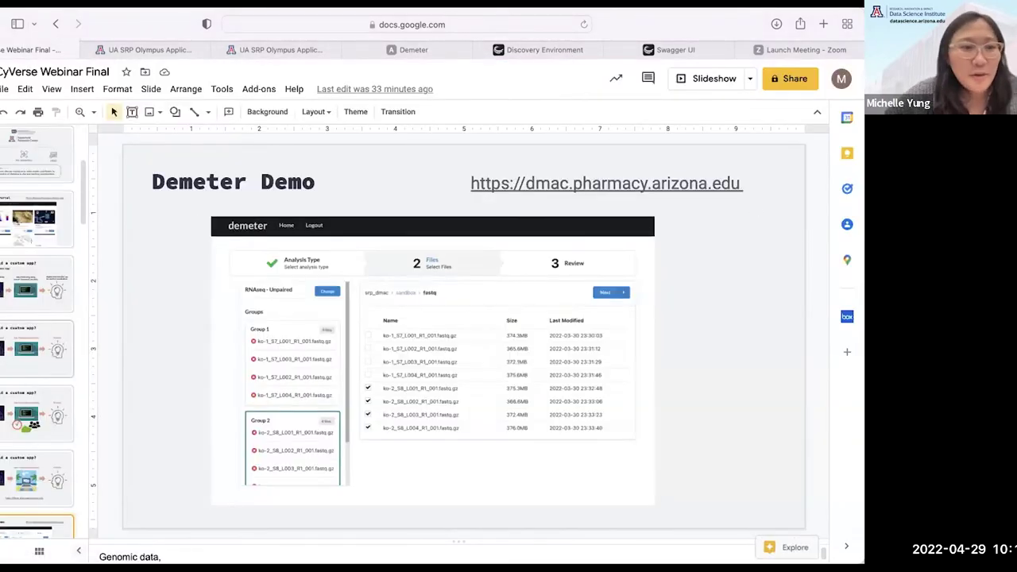
Step: Present the slides full screen from the Demeter Demo slide and advance past Building the App to the CyVerse Apps slide
scroll(62, 401, "down", 5)
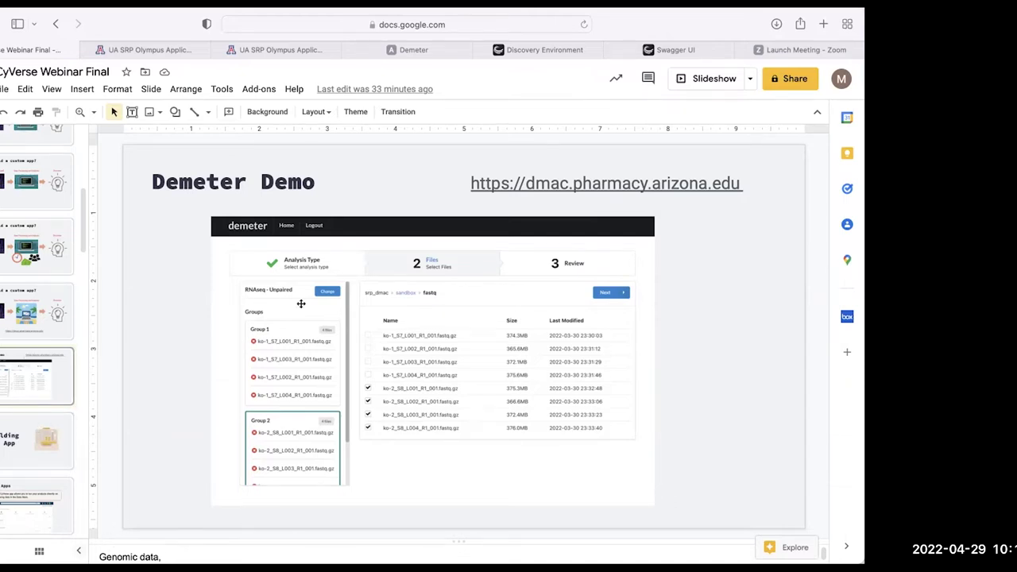
left_click(705, 89)
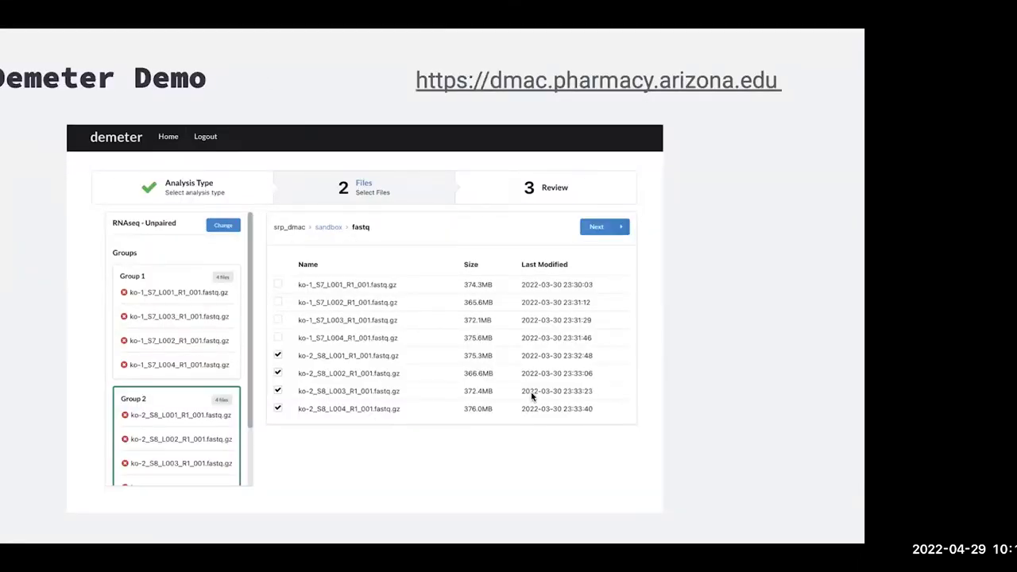
key("Right")
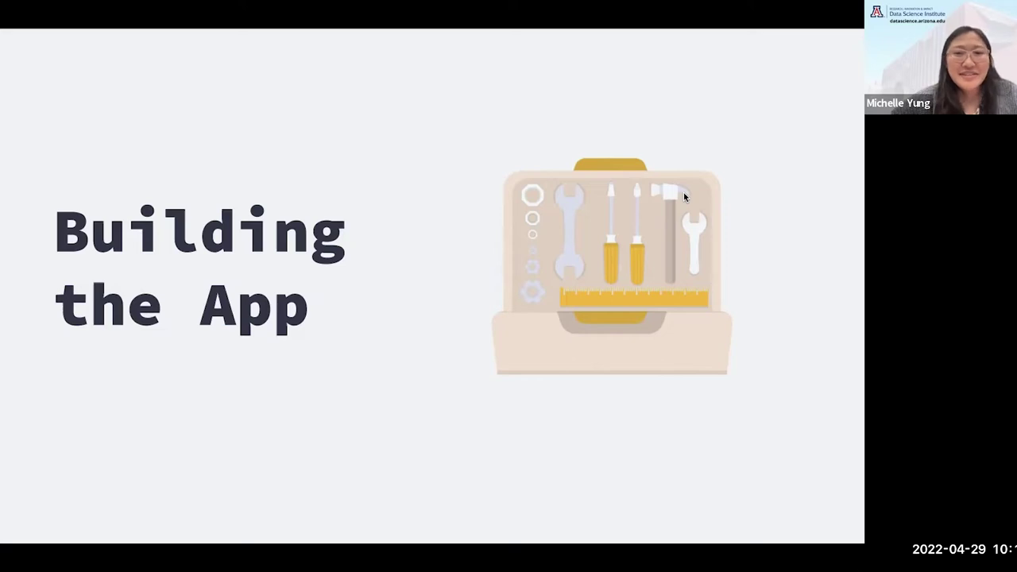
key("Right")
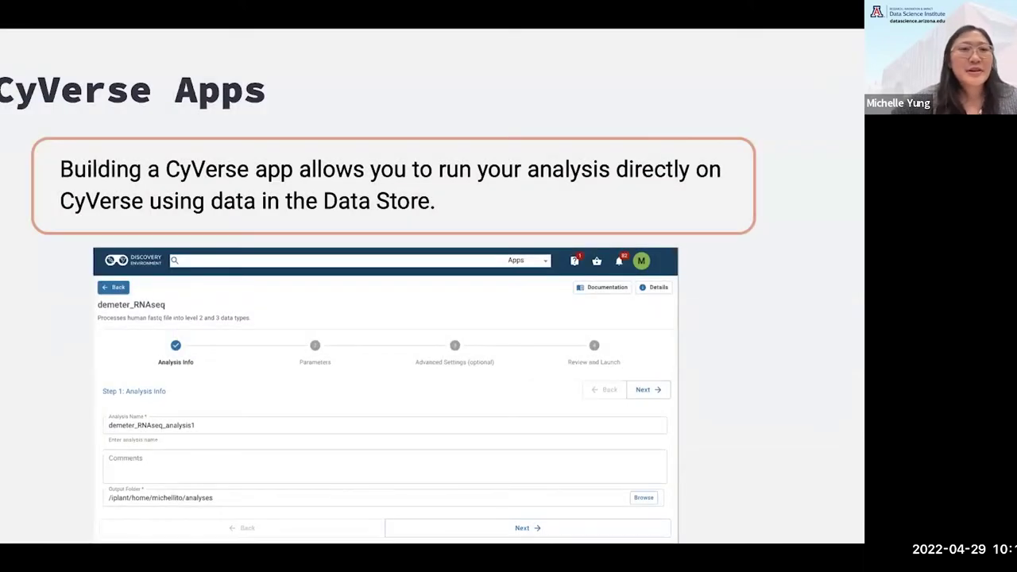
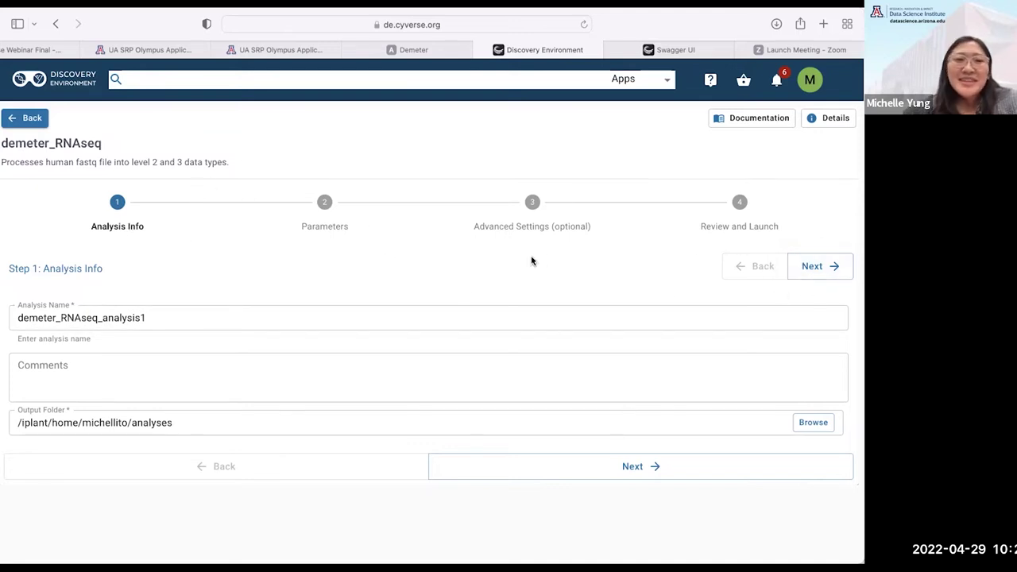
Step: Review the Analysis Info and Parameters stages of the demeter_RNAseq app in the CyVerse Discovery Environment, ending on Parameters
left_click(809, 268)
scroll(310, 421, "down", 3)
scroll(327, 427, "up", 3)
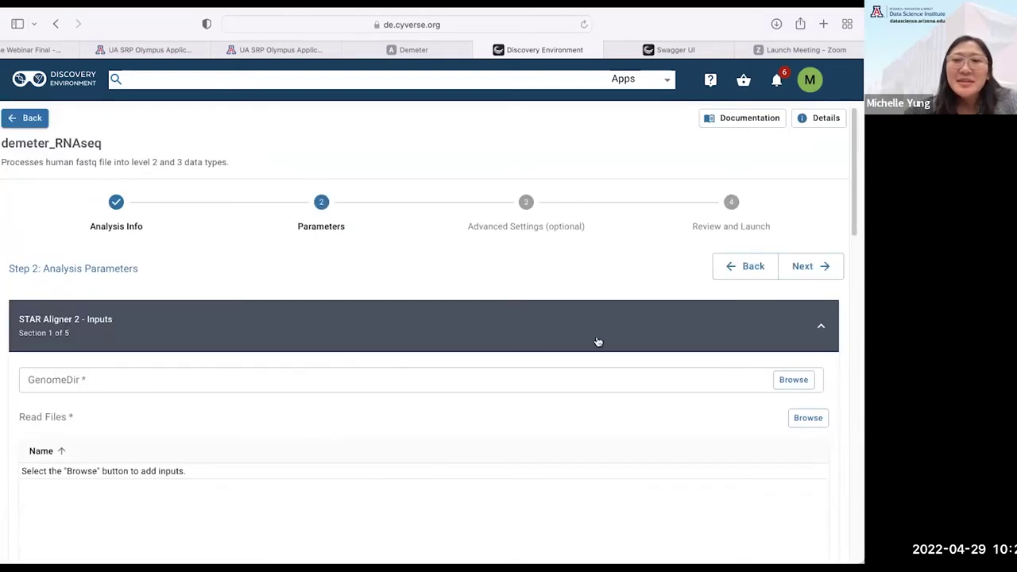
left_click(738, 266)
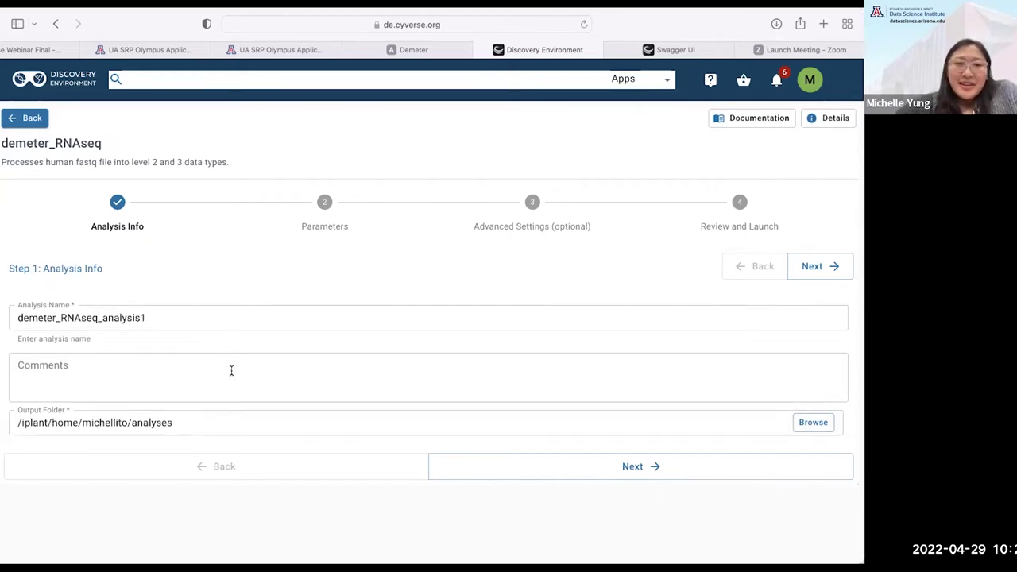
left_click(565, 469)
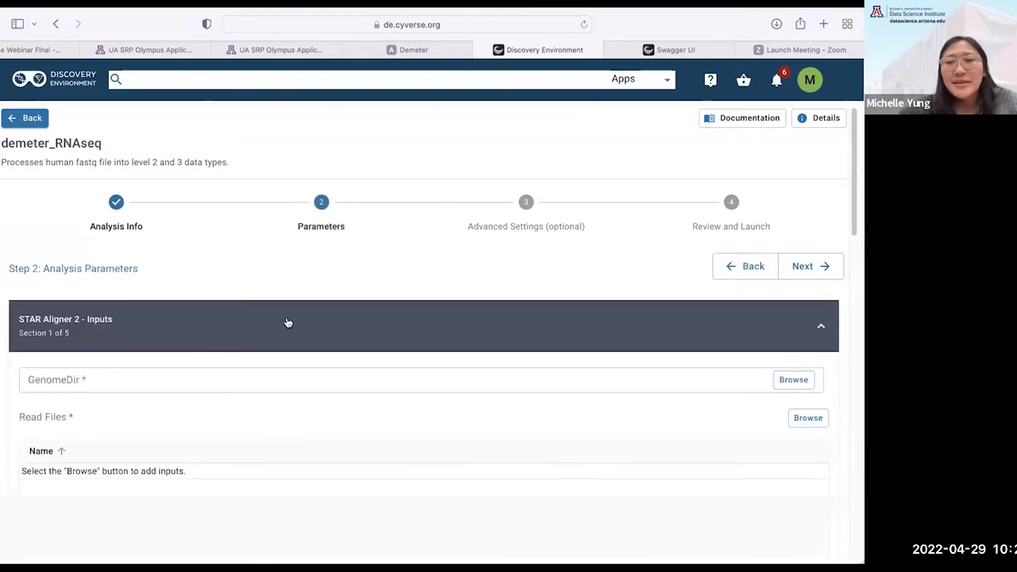
Step: Browse for the GenomeDir folder in the STAR Aligner 2 inputs and dismiss the folder picker without choosing one
scroll(288, 322, "down", 3)
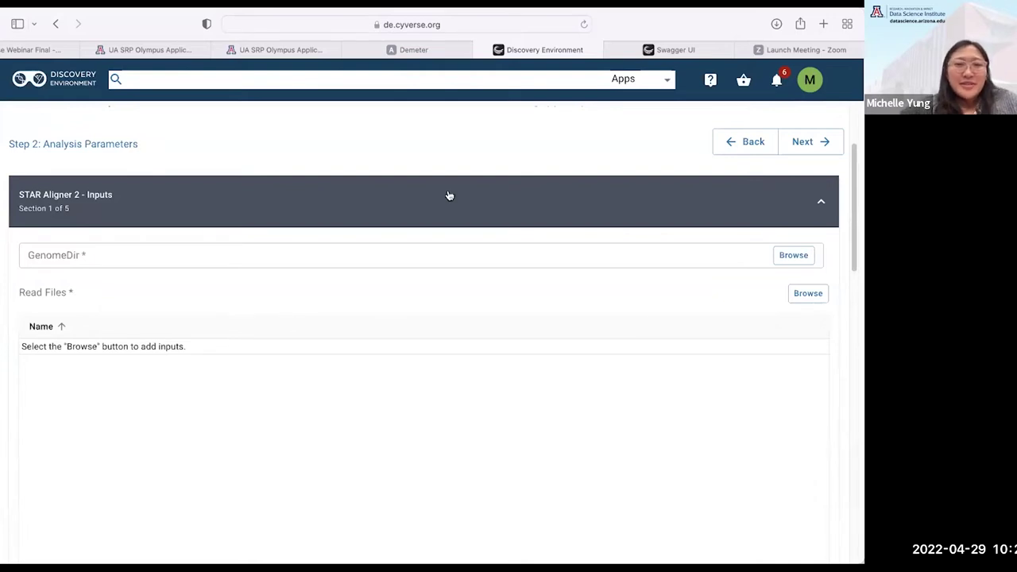
scroll(591, 241, "up", 1)
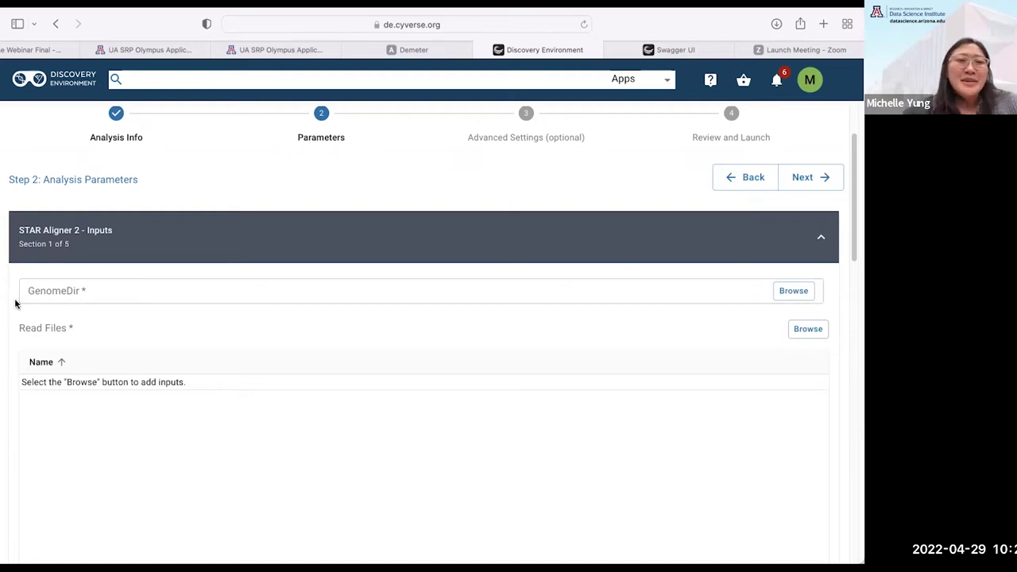
left_click(792, 291)
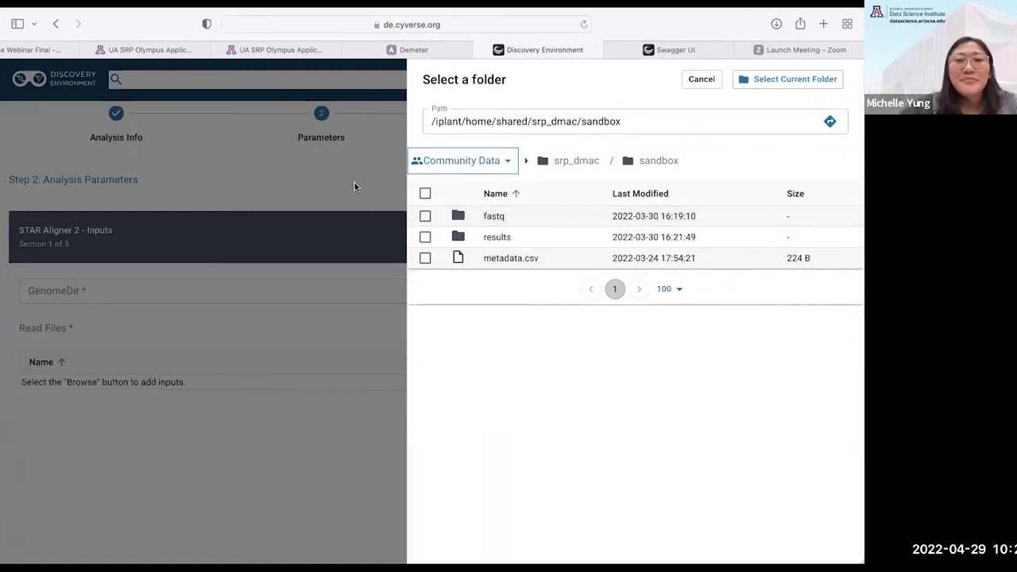
left_click(374, 198)
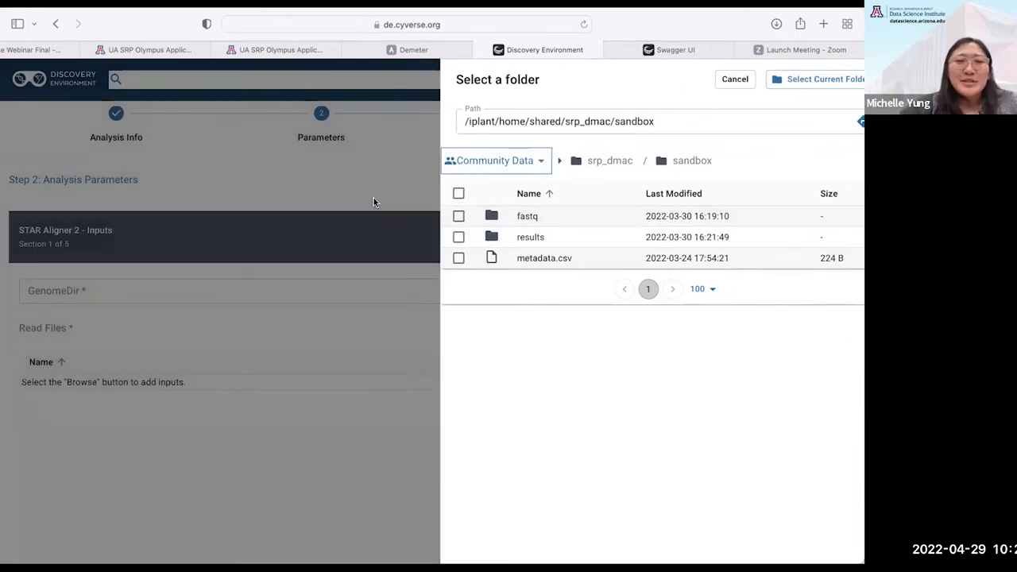
Step: Examine the STAR Aligner 2 input parameters, including Read Files, Paired Read files and sjdbOverhang
scroll(332, 307, "down", 2)
scroll(332, 311, "down", 5)
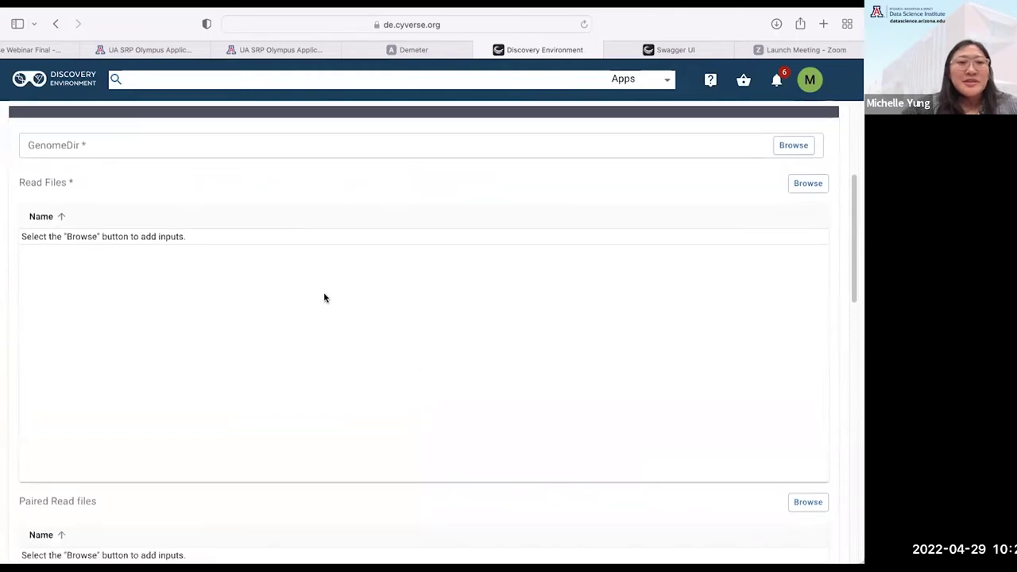
scroll(314, 288, "up", 2)
scroll(314, 288, "up", 2)
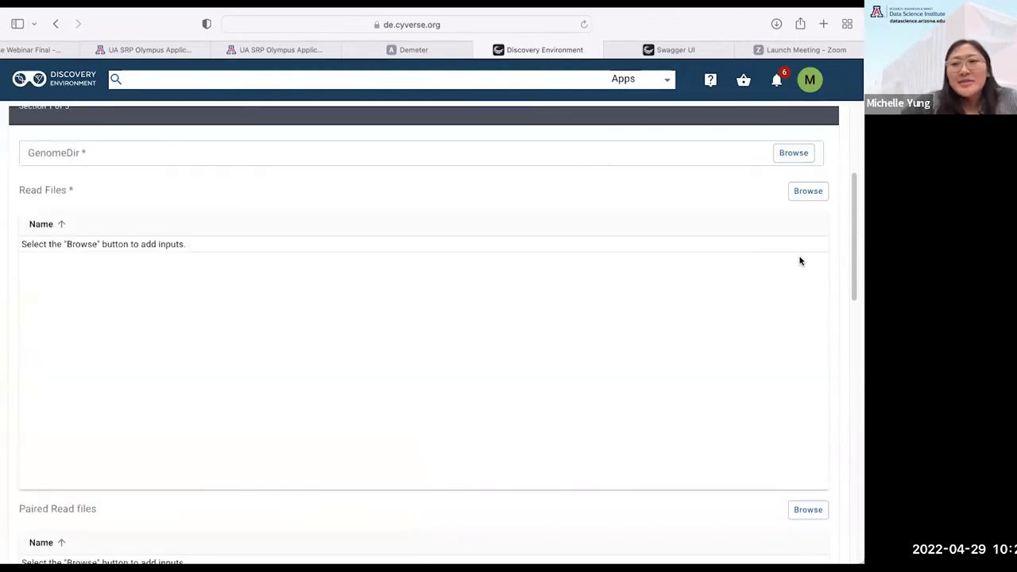
scroll(561, 349, "down", 5)
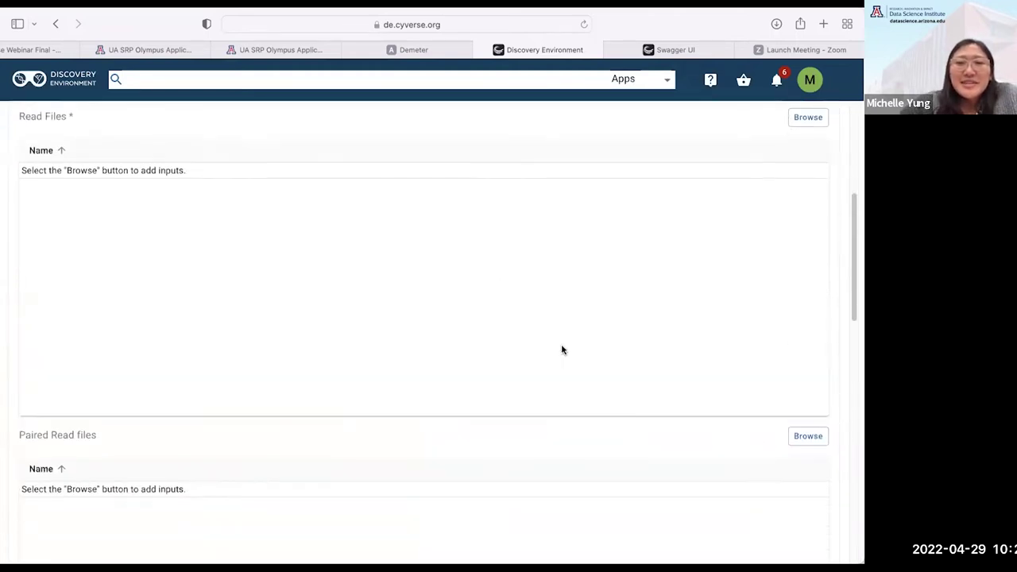
scroll(561, 354, "down", 2)
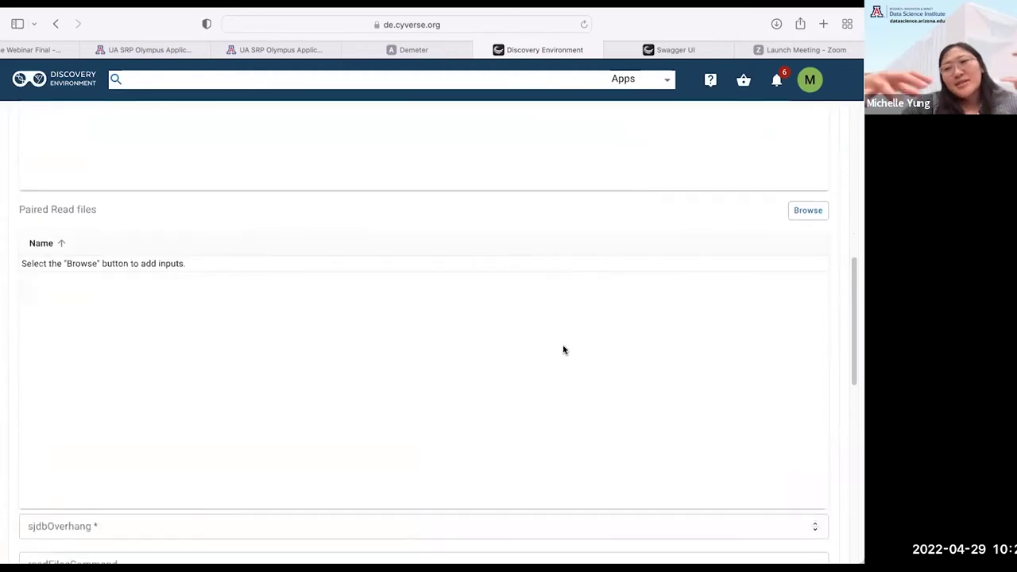
scroll(463, 373, "up", 10)
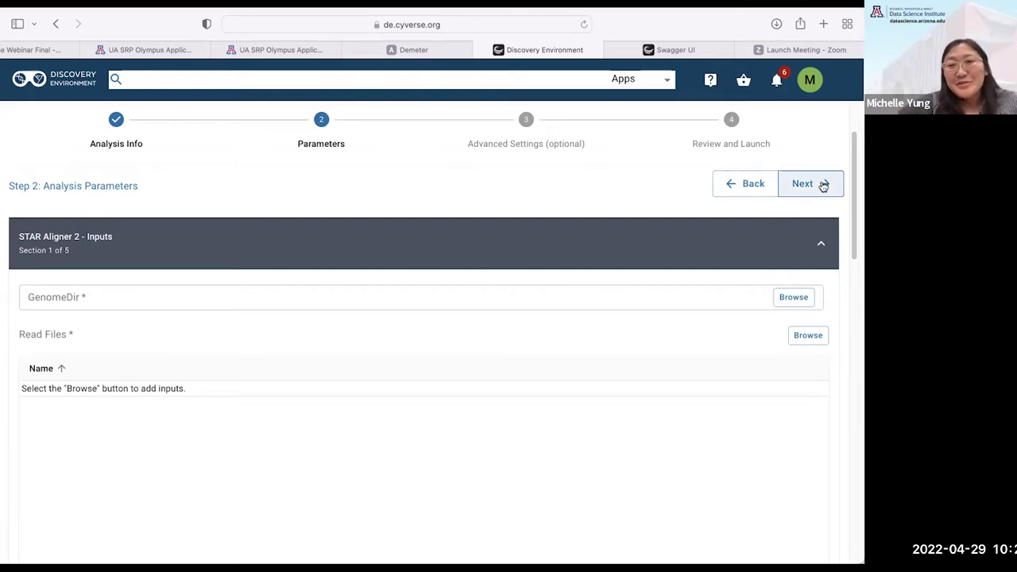
scroll(786, 198, "down", 1)
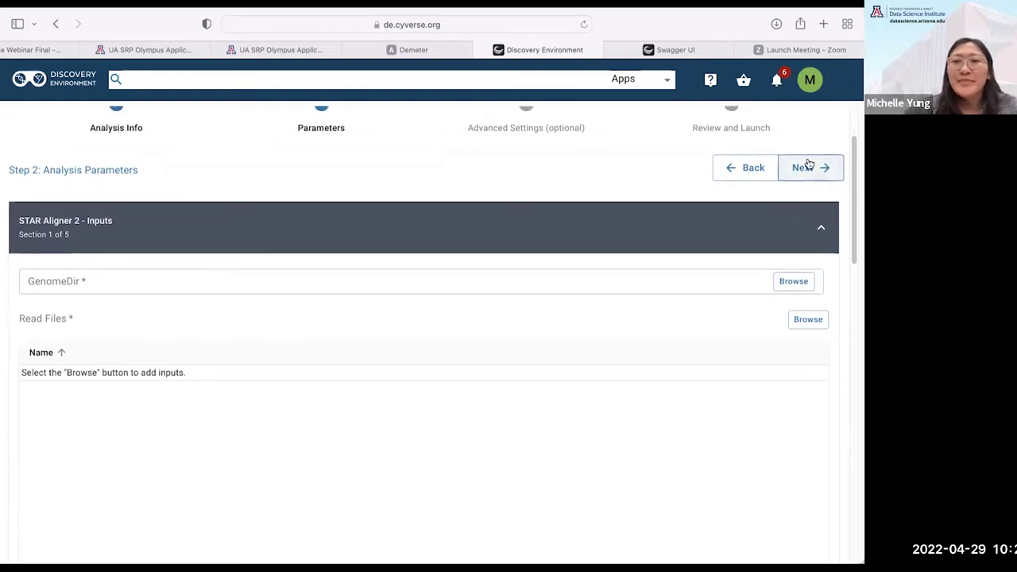
scroll(182, 358, "up", 2)
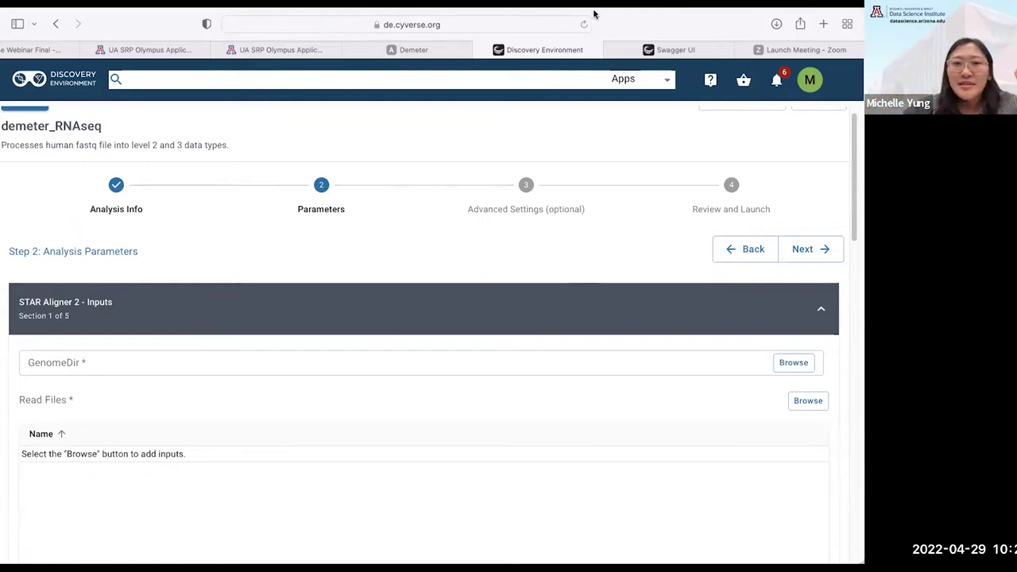
Step: Check the RNAseq job notifications and close the list to return to the demeter_RNAseq parameters
mouse_move(440, 54)
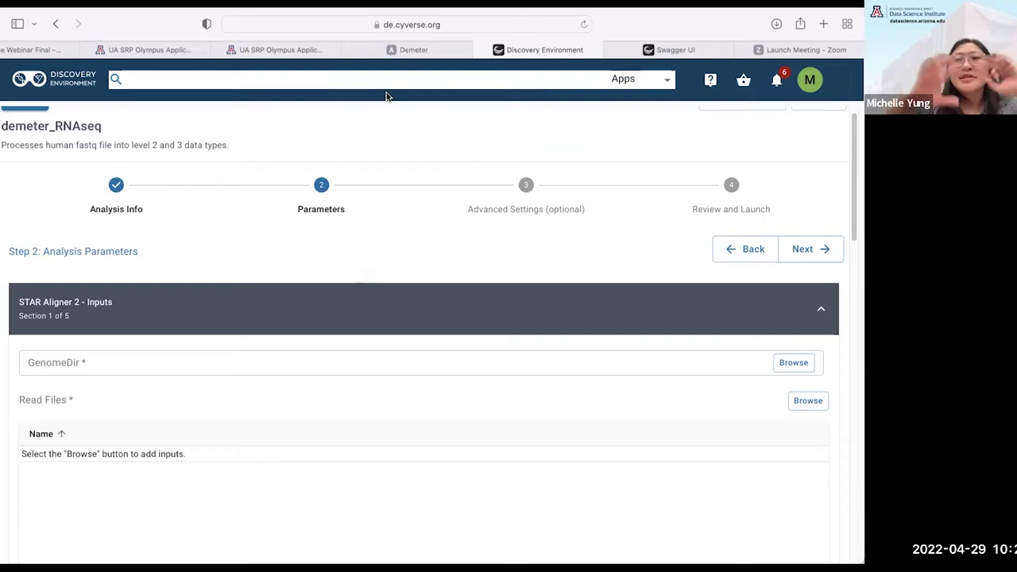
left_click(774, 83)
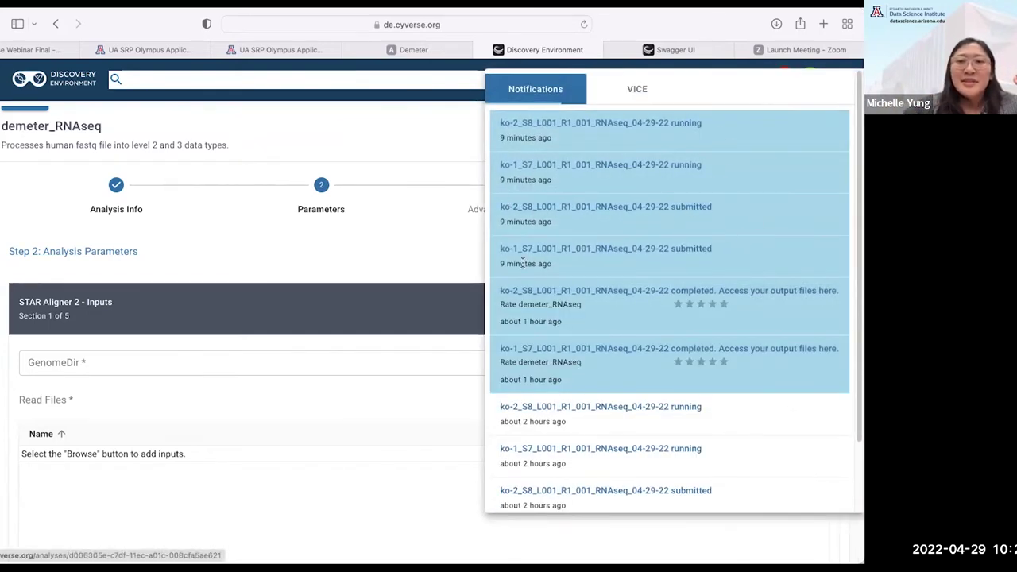
left_click(293, 311)
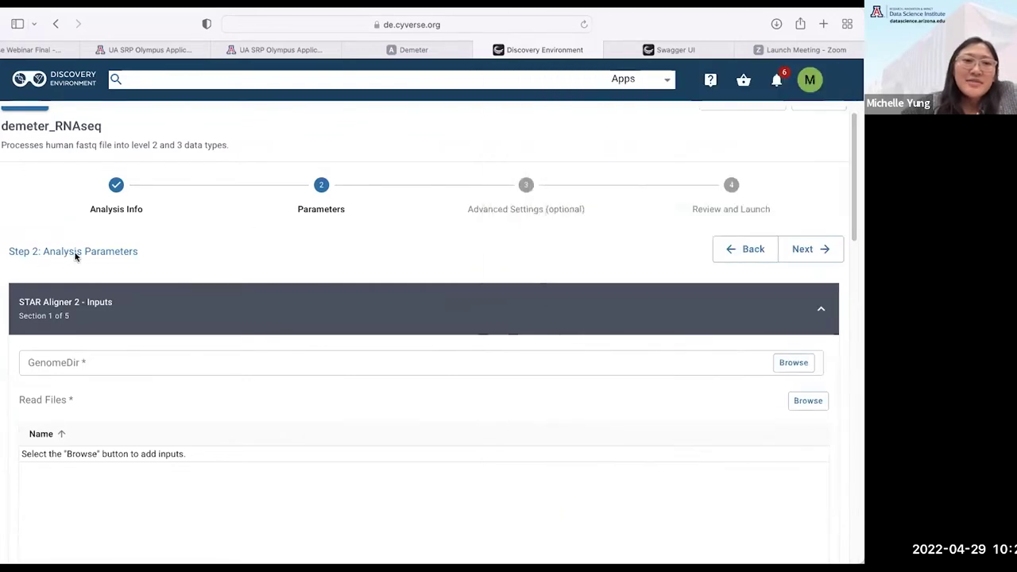
scroll(80, 254, "down", 2)
scroll(86, 254, "up", 3)
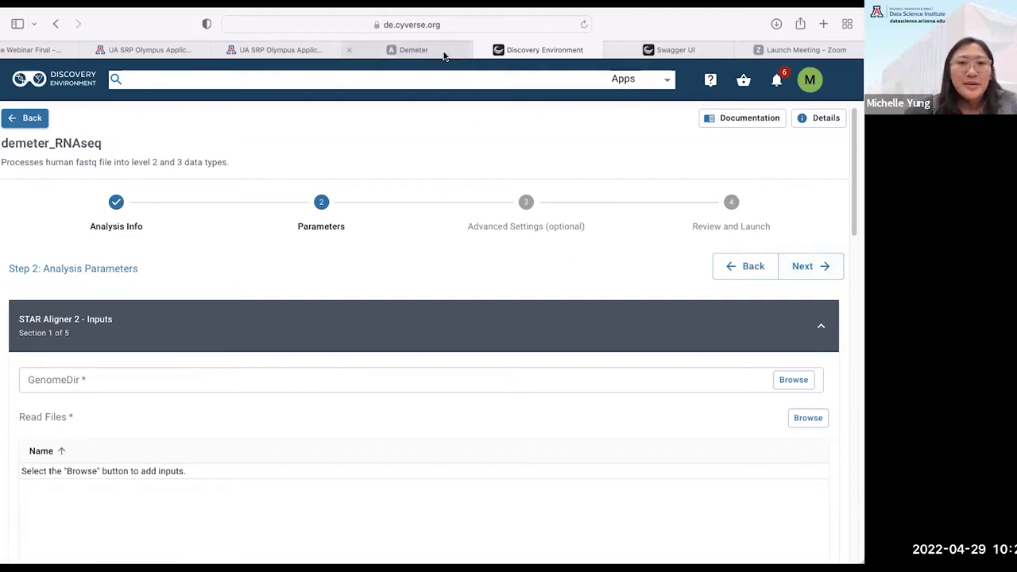
Step: Go to the Discovery Environment's apps listing and switch it from Featured Apps to Browse All Apps
left_click(32, 49)
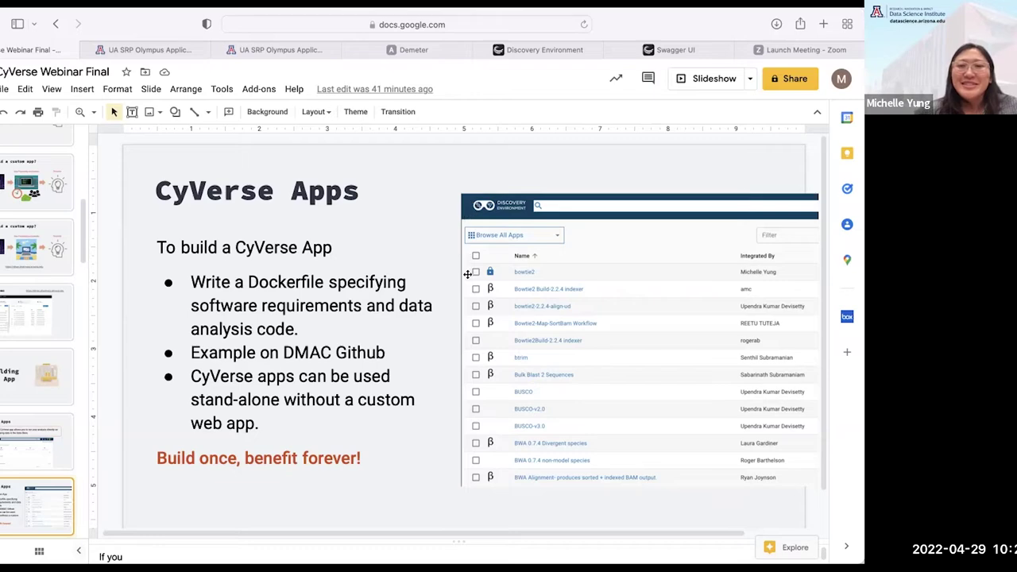
left_click(560, 52)
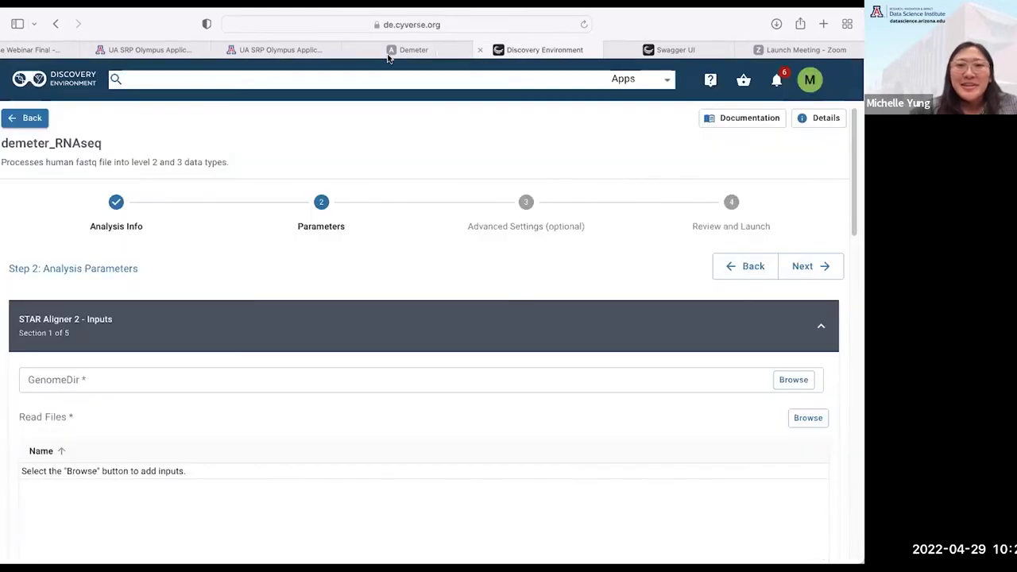
left_click(5, 188)
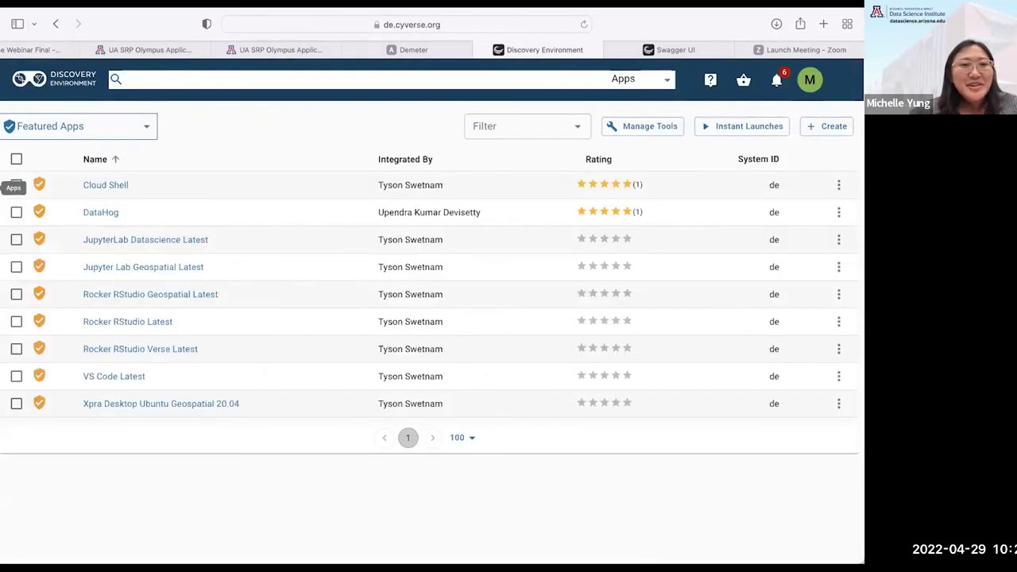
left_click(137, 128)
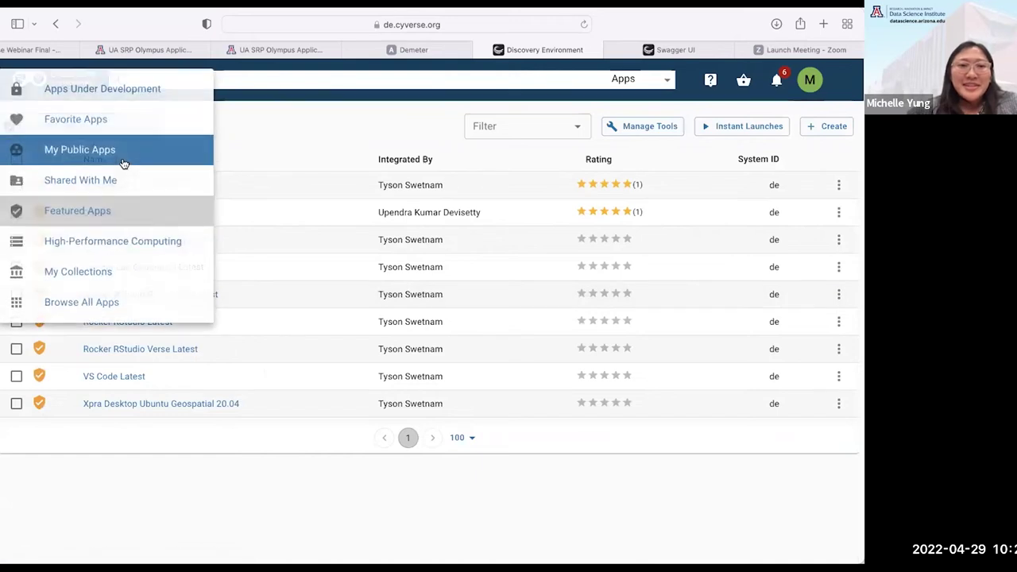
left_click(115, 302)
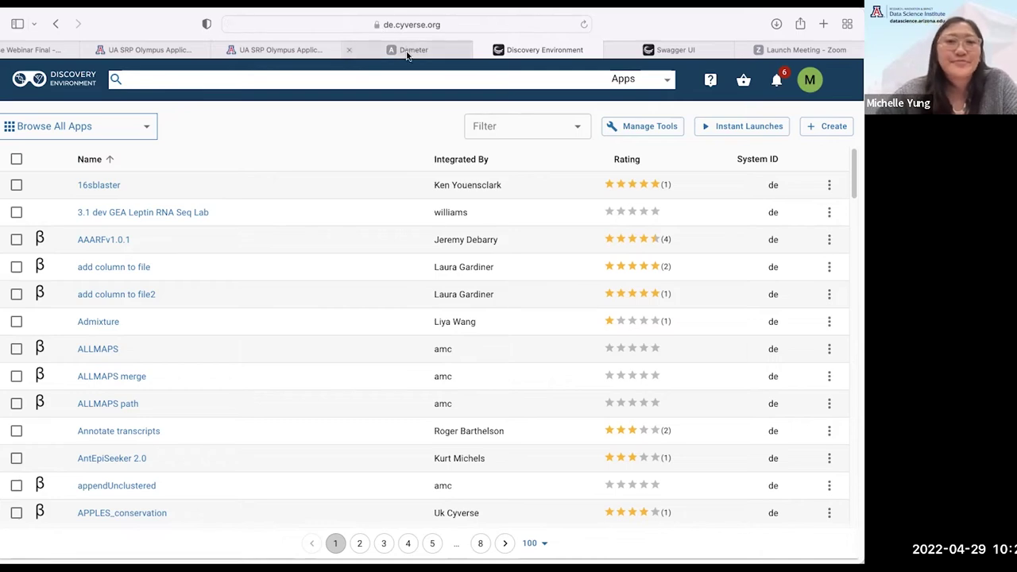
Step: Switch to the Google Slides presentation and start the slideshow from the CyVerse Apps slide on how to build an app
left_click(40, 50)
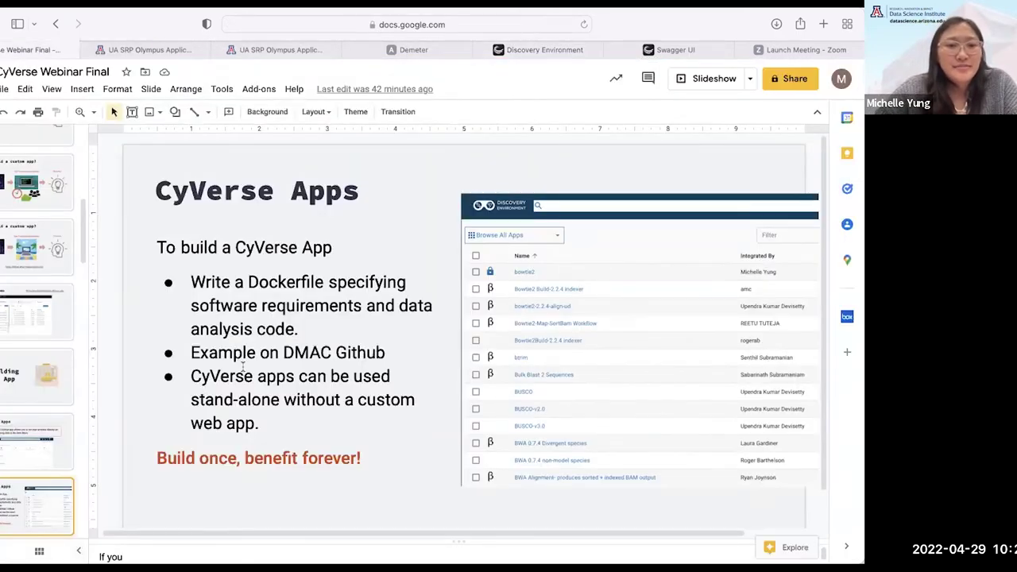
key("Down")
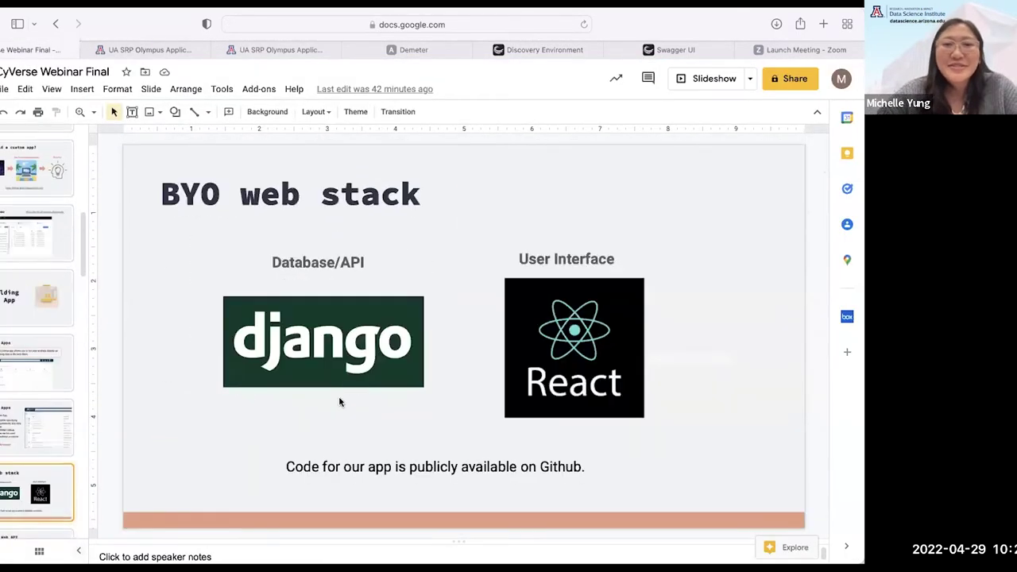
key("Up")
key("Up")
key("Down")
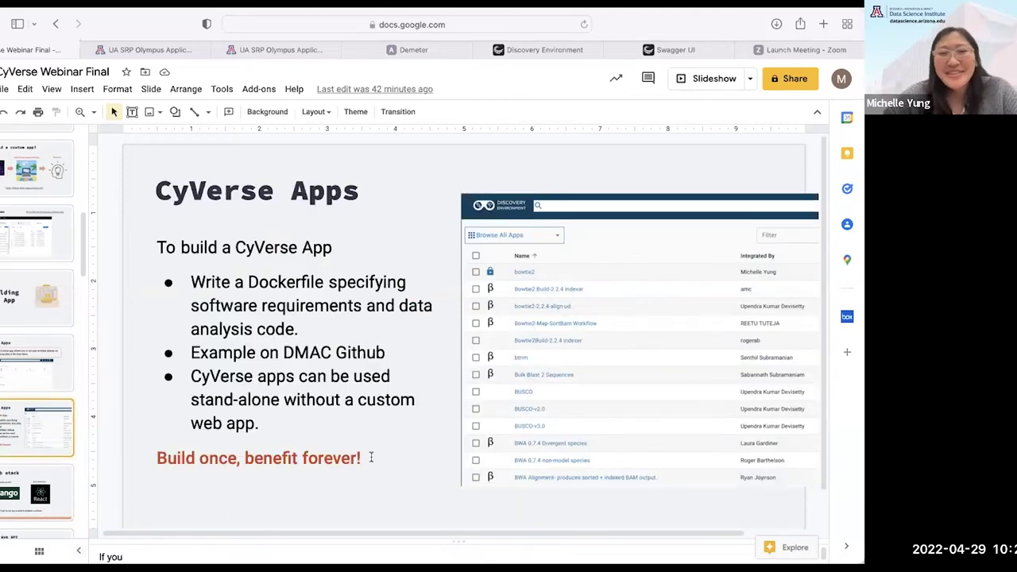
left_click(371, 458)
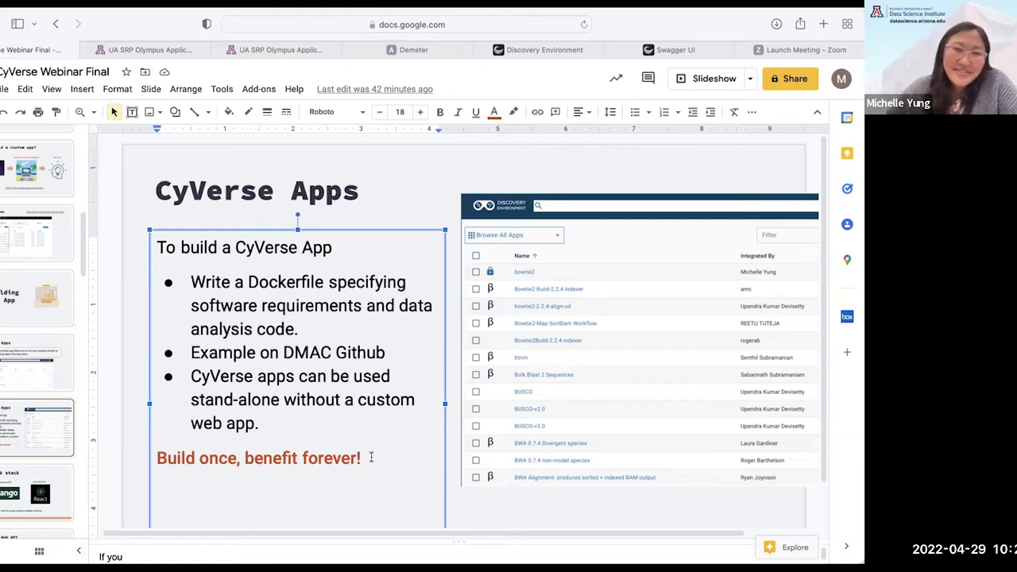
scroll(19, 390, "down", 1)
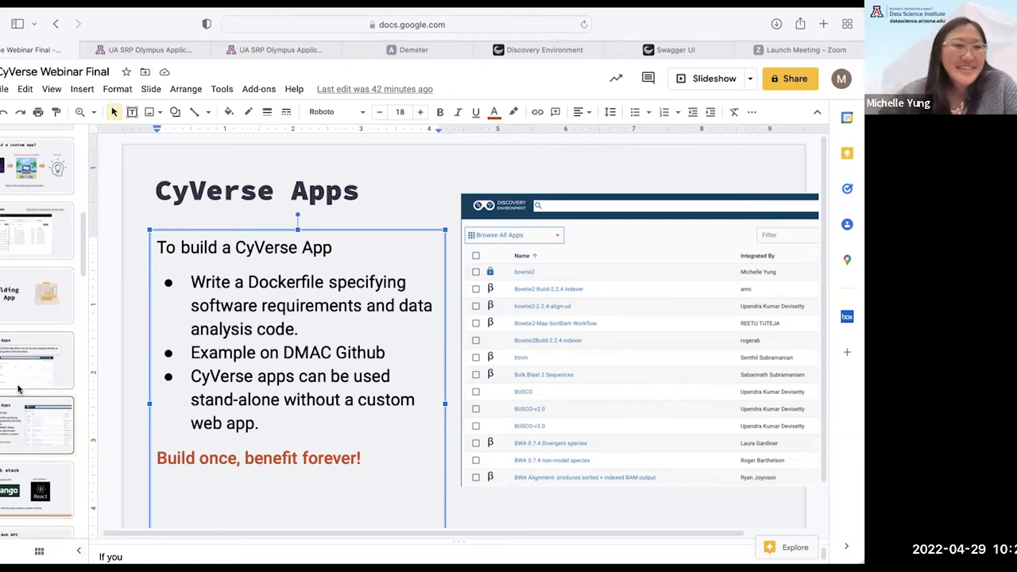
scroll(19, 390, "down", 3)
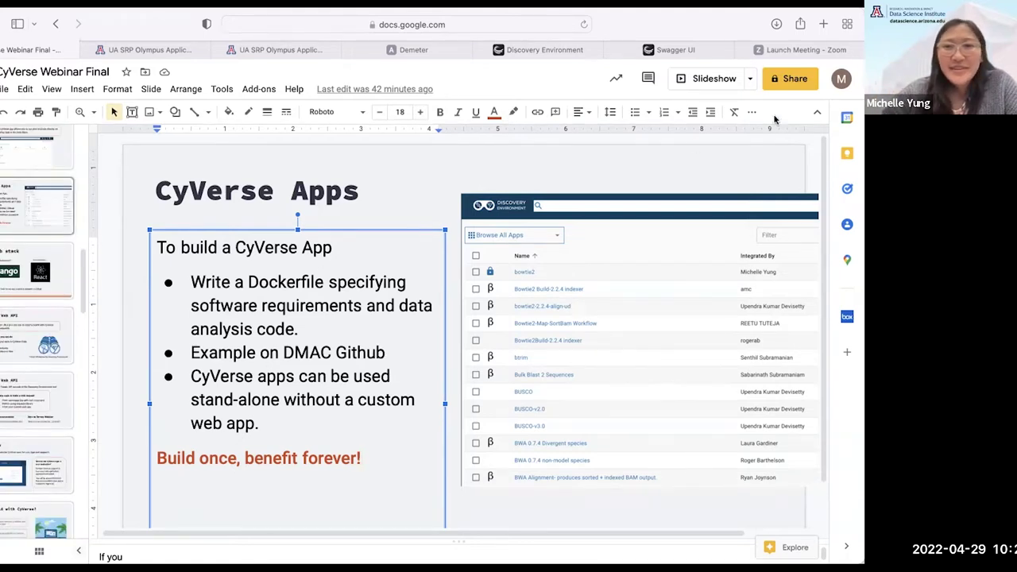
left_click(711, 78)
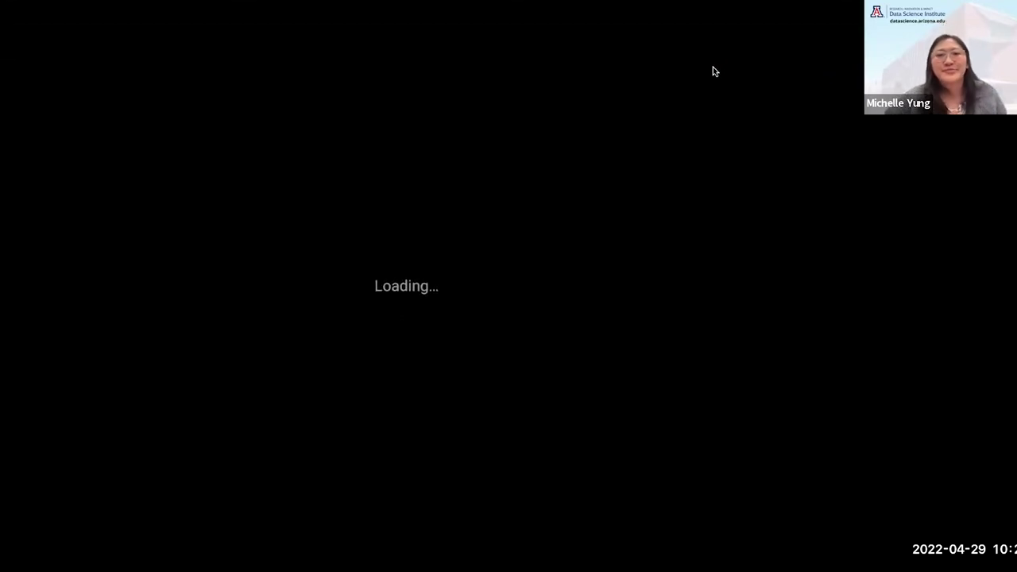